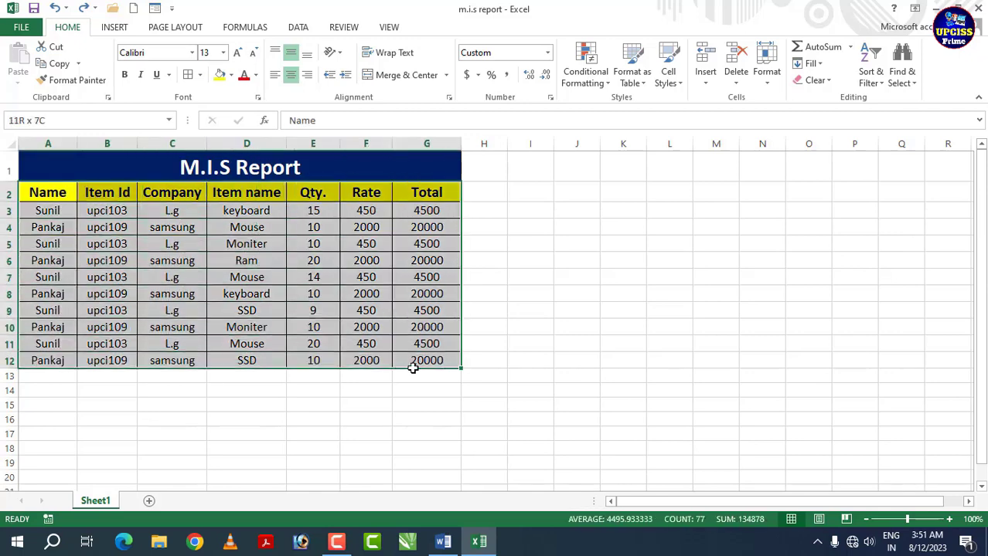
Convert the range A2:G12 into a table that uses its first row as headers.
{"action": "left_click", "coordinate": [113, 28]}
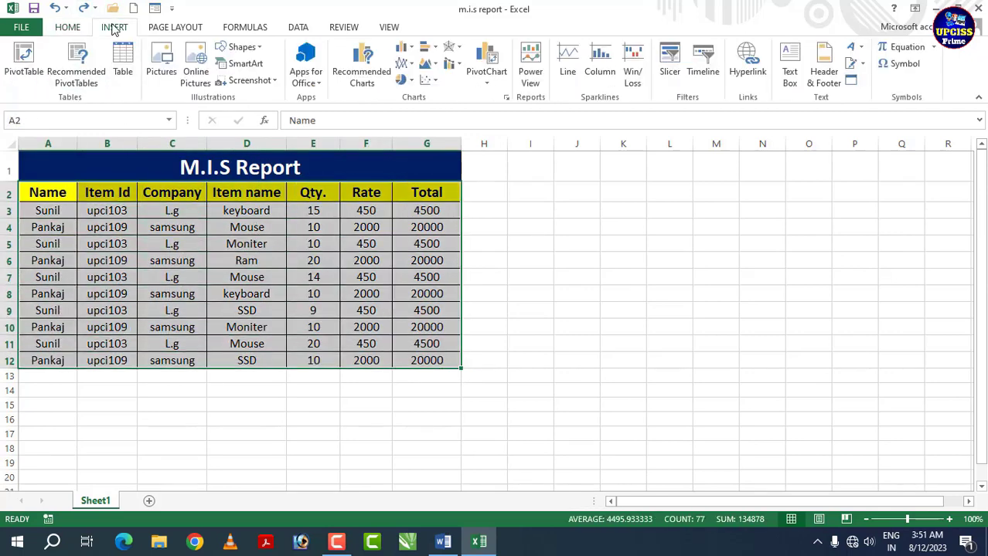
{"action": "left_click", "coordinate": [126, 64]}
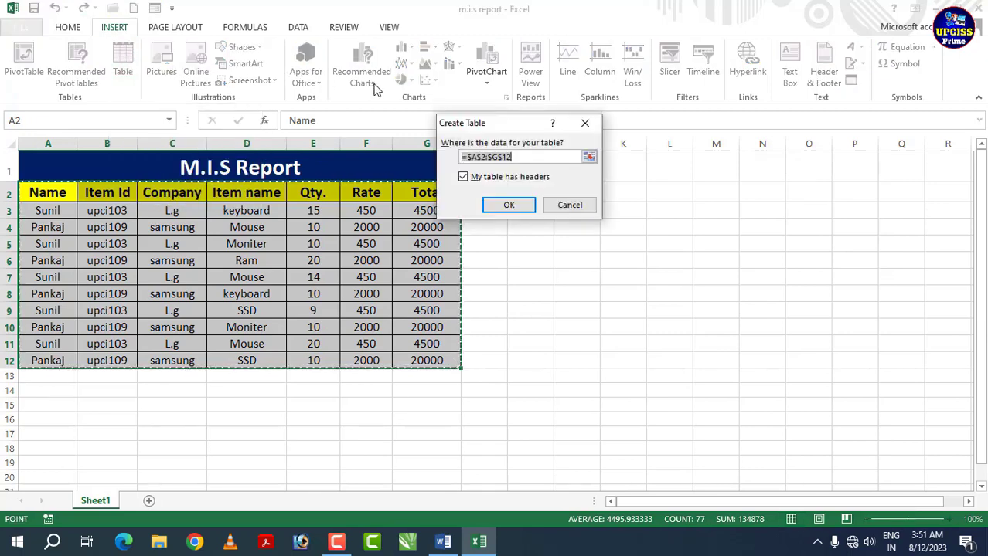
{"action": "left_click", "coordinate": [509, 206]}
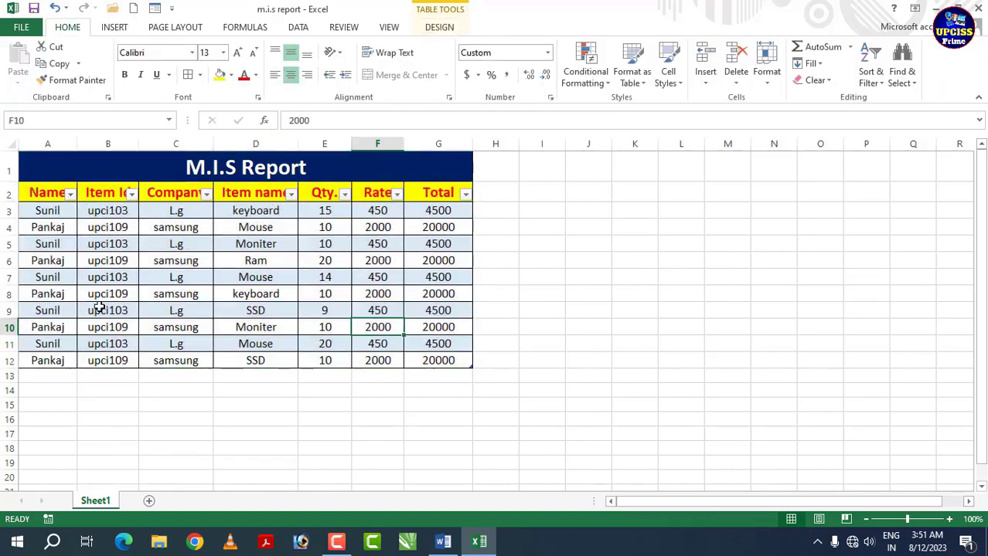
Add borders to all cells of A13:G13, the empty row directly below the table.
{"action": "left_click", "coordinate": [104, 376]}
{"action": "left_click_drag", "start_coordinate": [44, 375], "coordinate": [444, 380]}
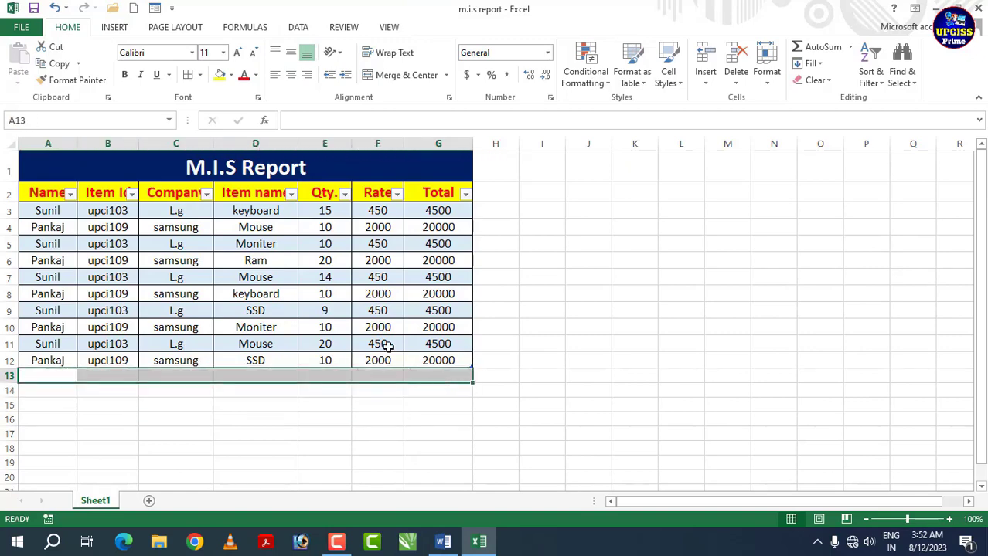
{"action": "left_click", "coordinate": [187, 75]}
Merge and center cells A13:D13 and enter the label "Total" in the merged cell.
{"action": "left_click_drag", "start_coordinate": [39, 377], "coordinate": [227, 373]}
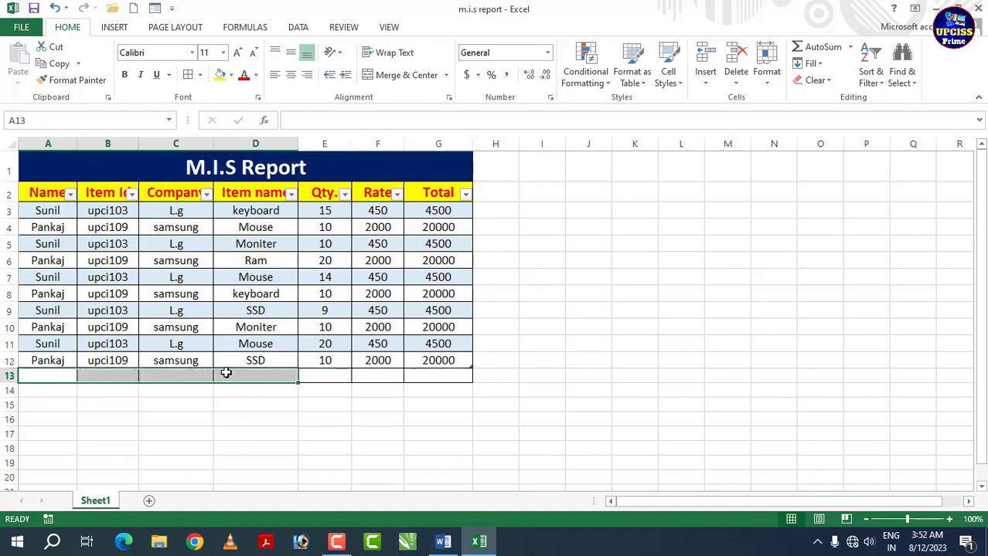
{"action": "left_click", "coordinate": [393, 77]}
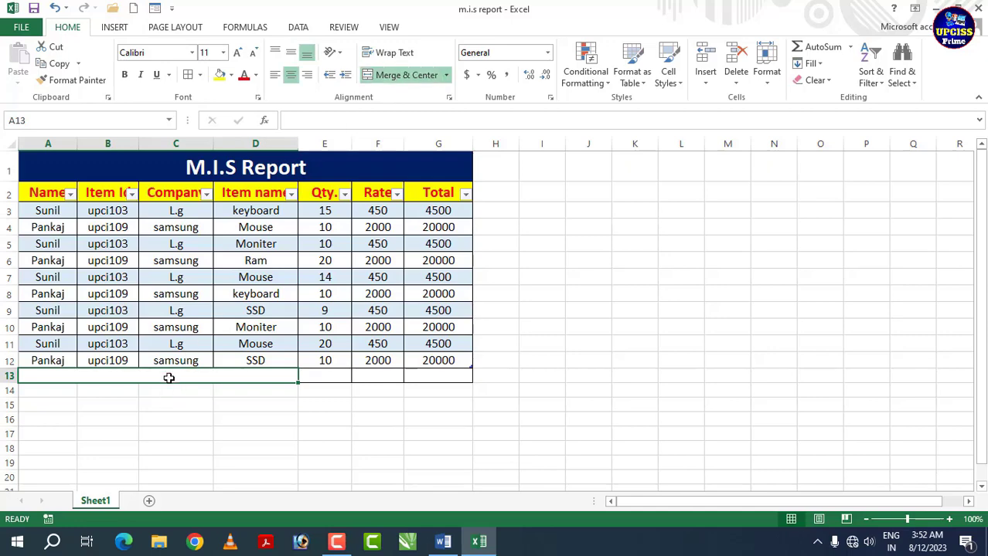
{"action": "type", "text": "Total"}
Enter =SUBTOTAL(9,Table2[Qty.]) in E13 to sum the Qty. column.
{"action": "left_click", "coordinate": [312, 375]}
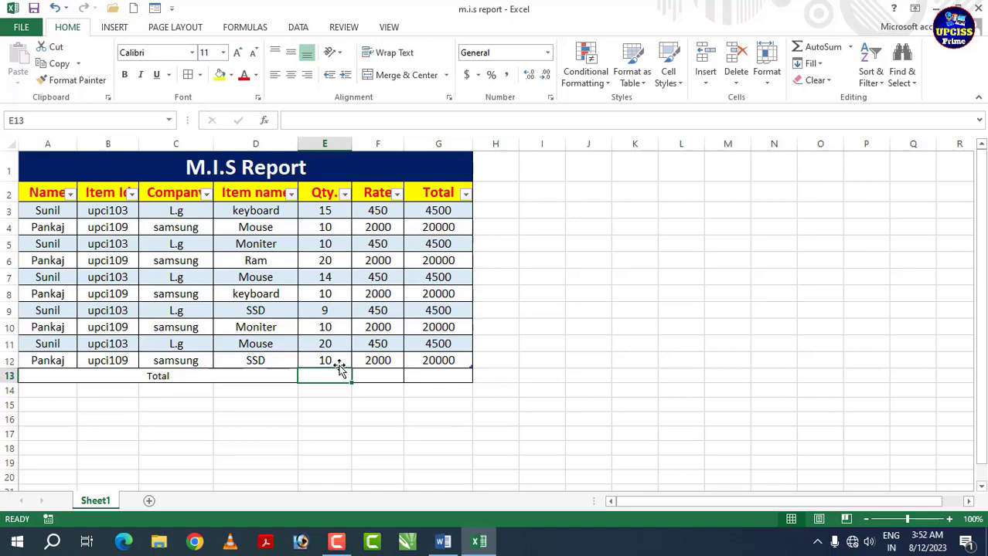
{"action": "type", "text": "="}
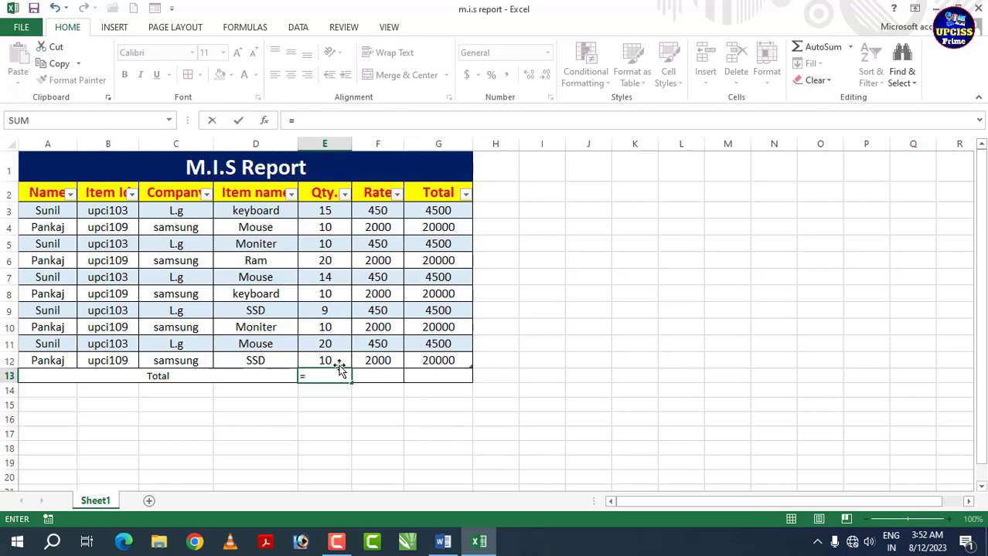
{"action": "type", "text": "subt"}
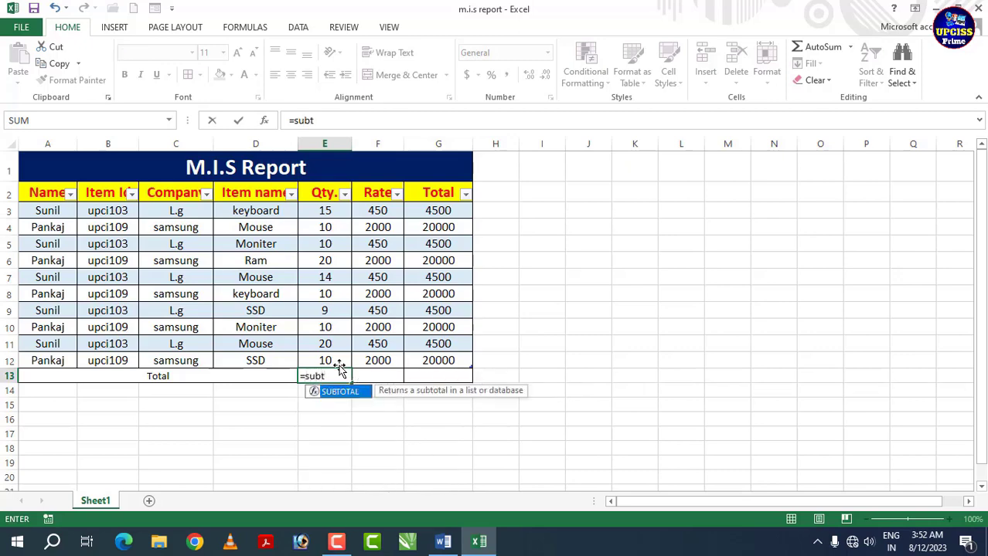
{"action": "key", "text": "Tab"}
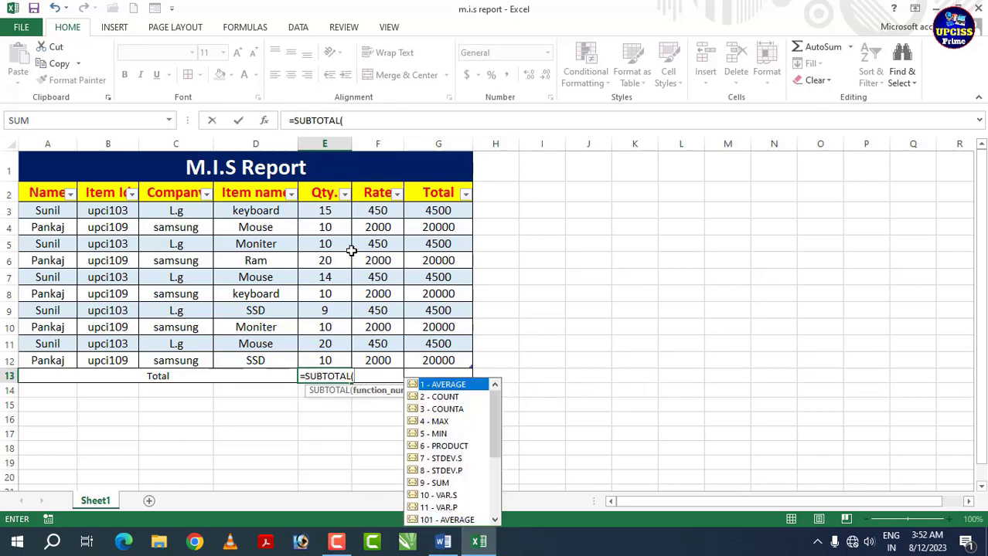
{"action": "left_click", "coordinate": [444, 484]}
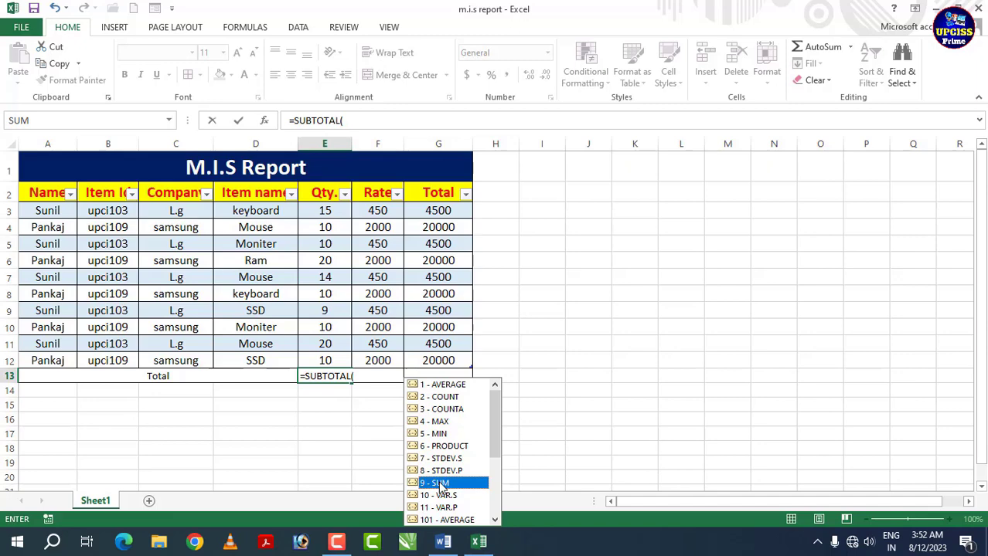
{"action": "double_click", "coordinate": [442, 485]}
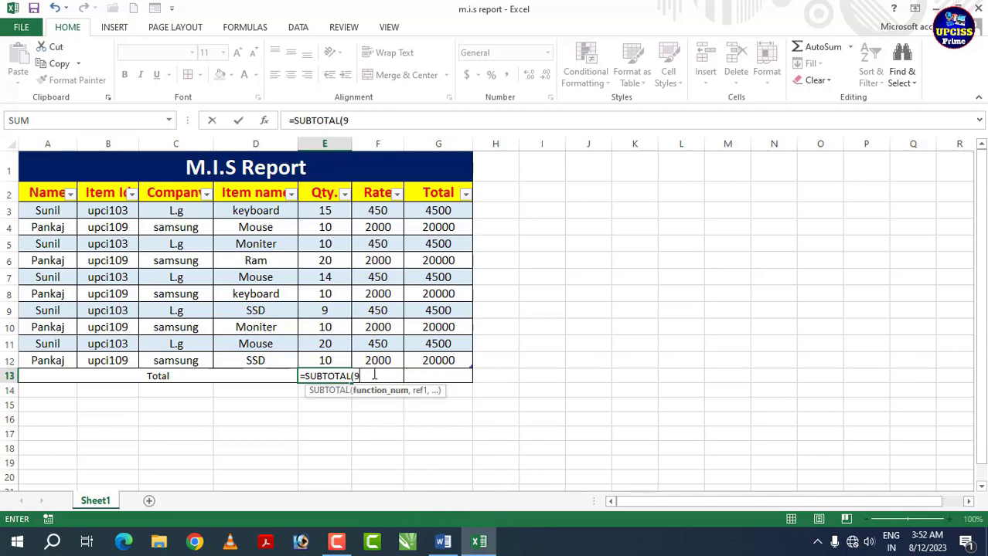
{"action": "type", "text": ","}
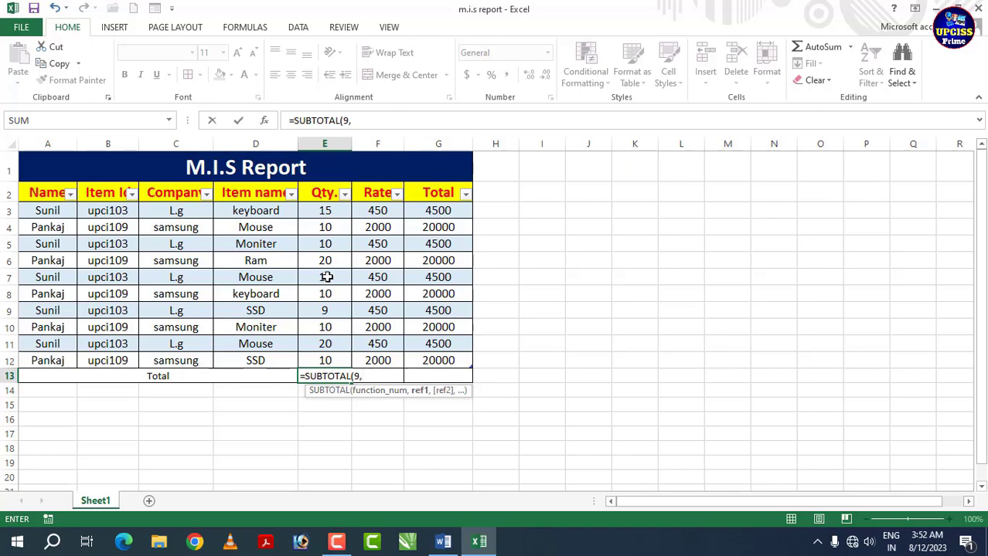
{"action": "left_click_drag", "start_coordinate": [328, 212], "coordinate": [327, 359]}
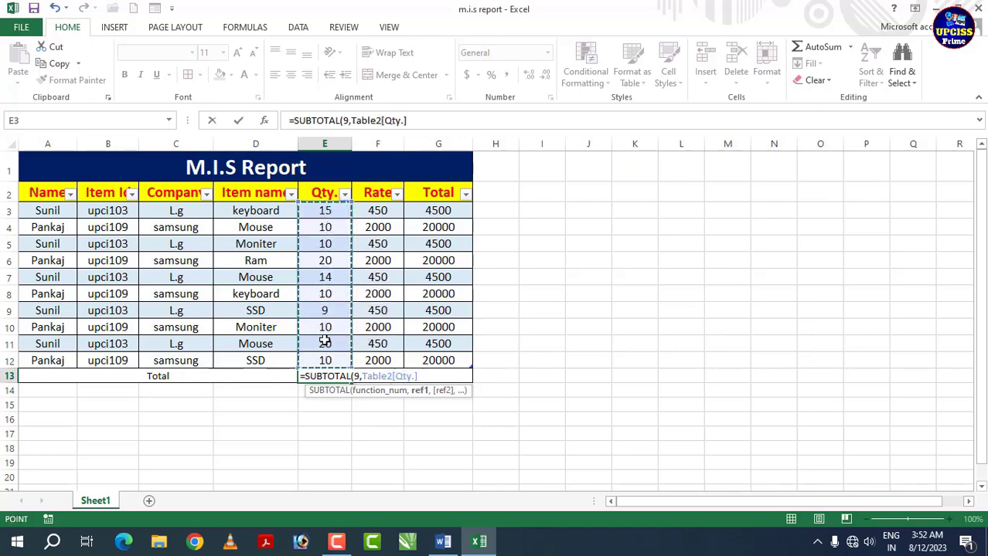
{"action": "type", "text": ")"}
{"action": "key", "text": "Return"}
{"action": "key", "text": "Up"}
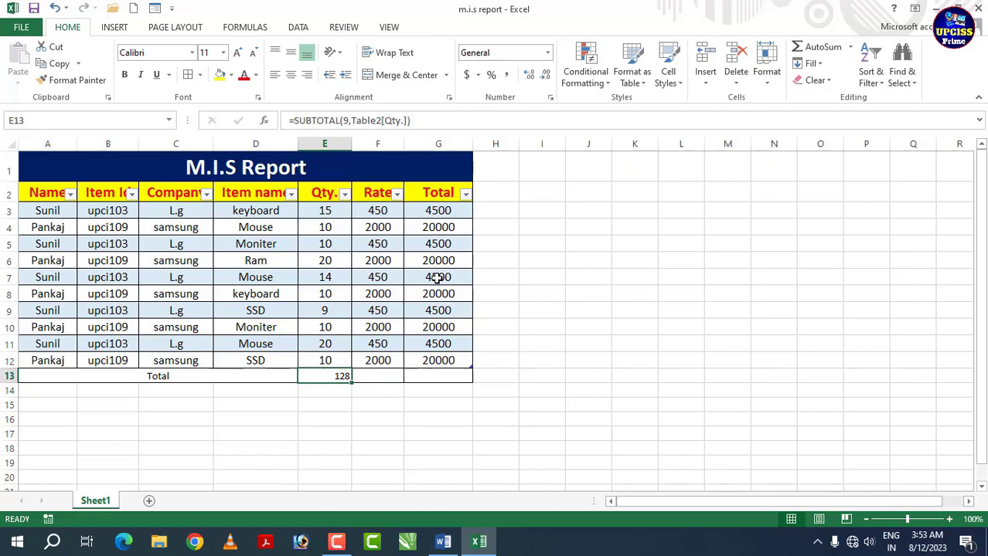
Enter =SUBTOTAL(9,Table2[Total]) in G13 to sum the Total column.
{"action": "left_click", "coordinate": [437, 376]}
{"action": "type", "text": "="}
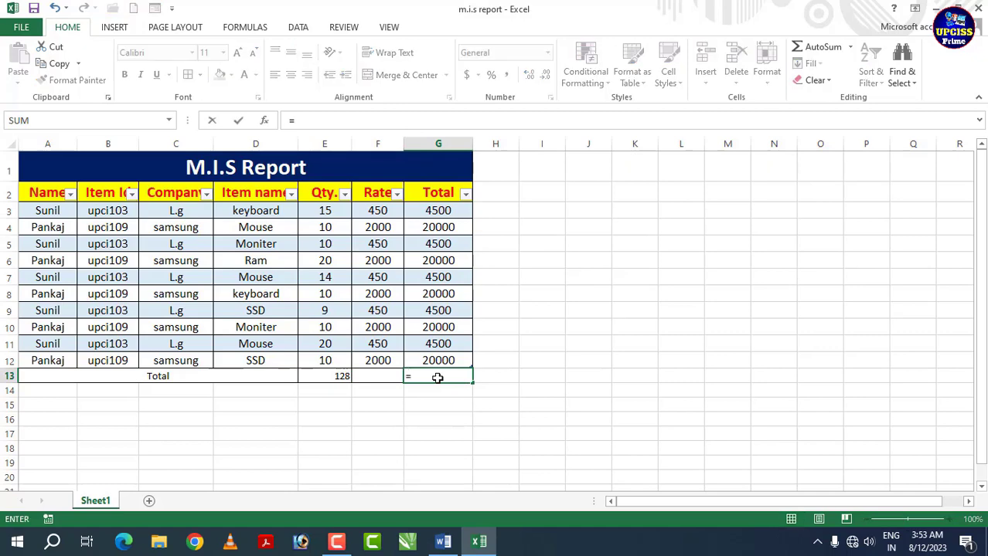
{"action": "type", "text": "subt"}
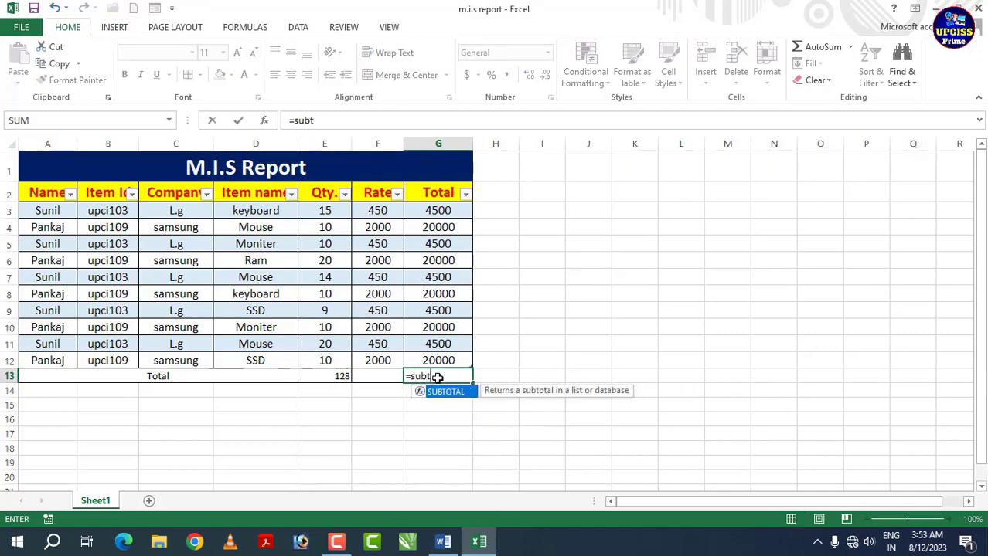
{"action": "key", "text": "Tab"}
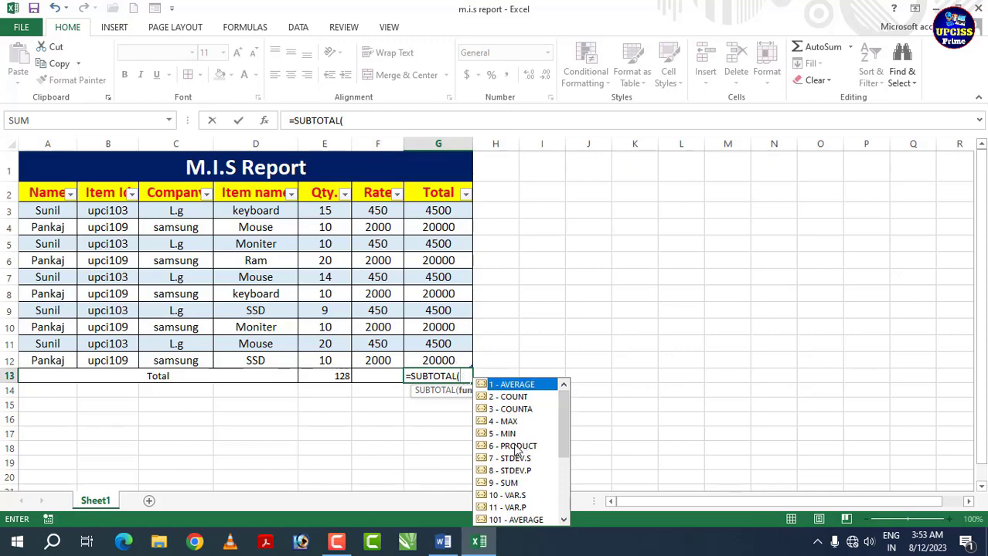
{"action": "left_click", "coordinate": [503, 485]}
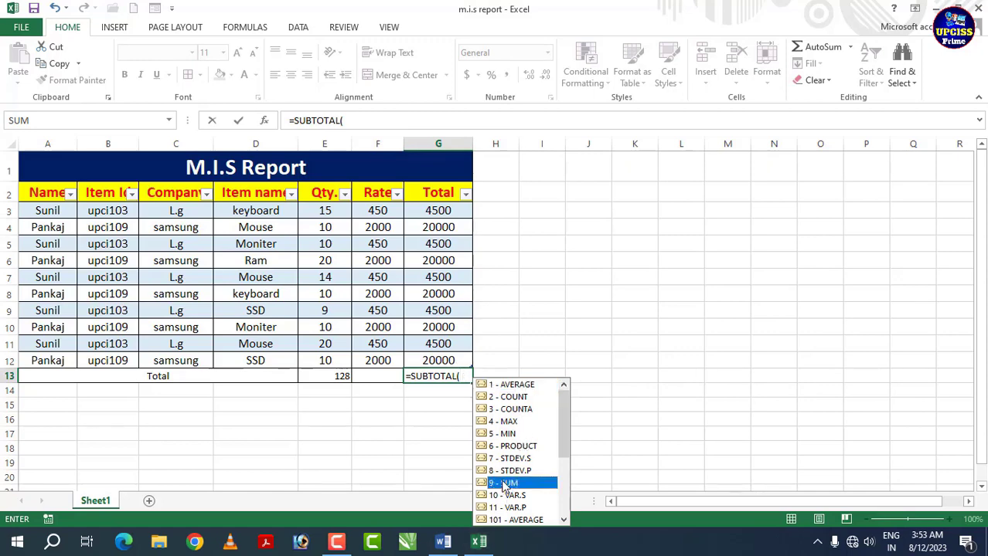
{"action": "double_click", "coordinate": [504, 485]}
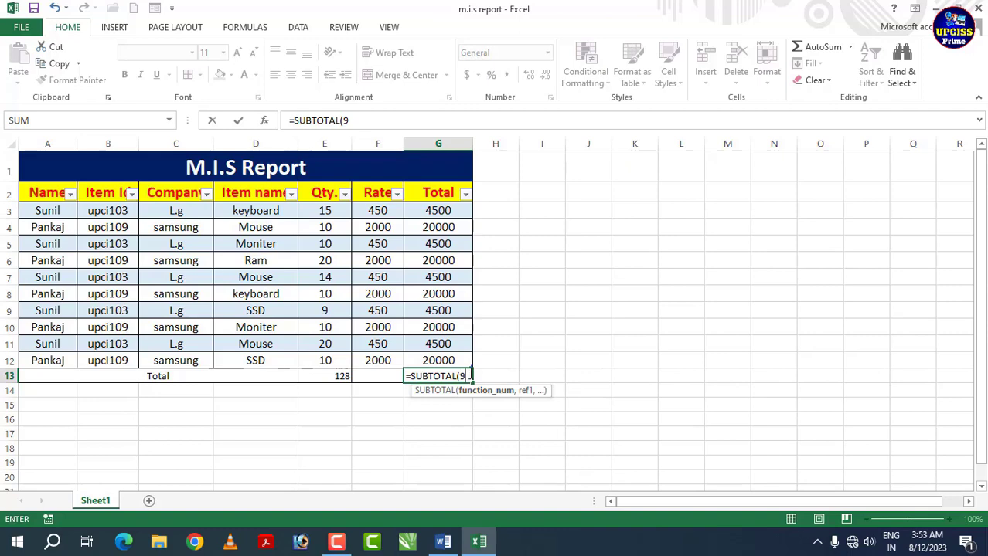
{"action": "type", "text": ","}
{"action": "left_click_drag", "start_coordinate": [427, 211], "coordinate": [437, 361]}
{"action": "type", "text": ")"}
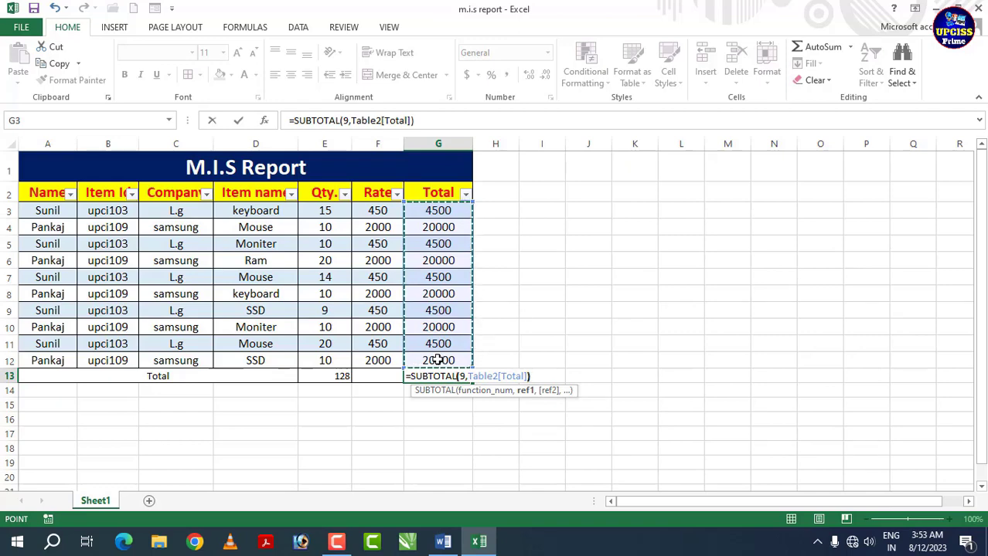
{"action": "key", "text": "Return"}
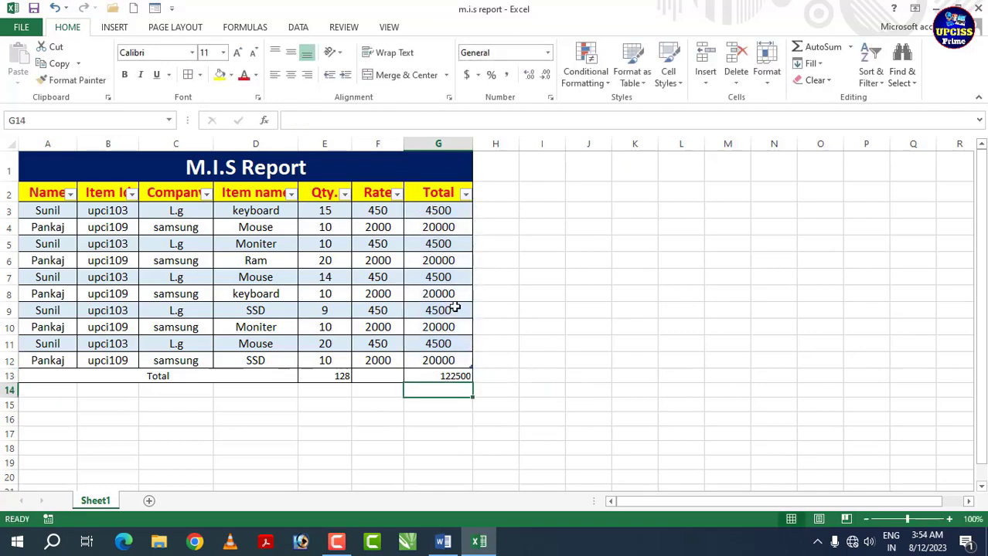
Make the total row A13:G13 bold and increase its font size to 16.
{"action": "left_click_drag", "start_coordinate": [185, 375], "coordinate": [456, 376]}
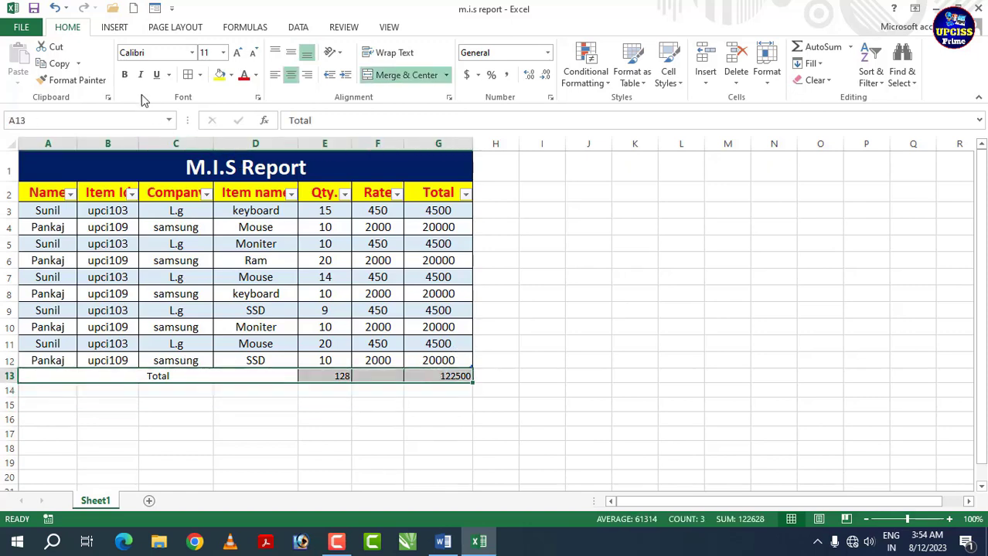
{"action": "left_click", "coordinate": [125, 74]}
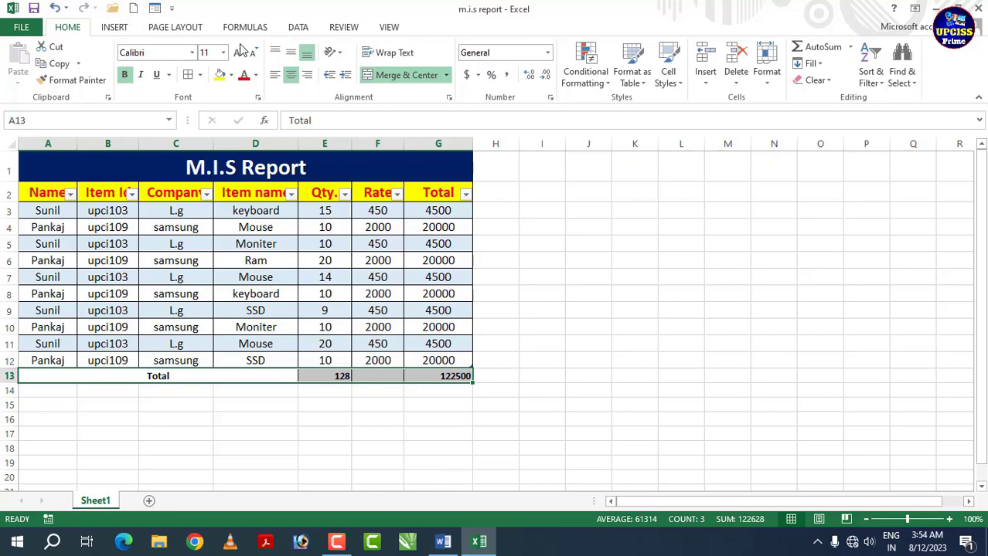
{"action": "left_click", "coordinate": [240, 52]}
{"action": "left_click", "coordinate": [240, 52]}
{"action": "left_click", "coordinate": [240, 52]}
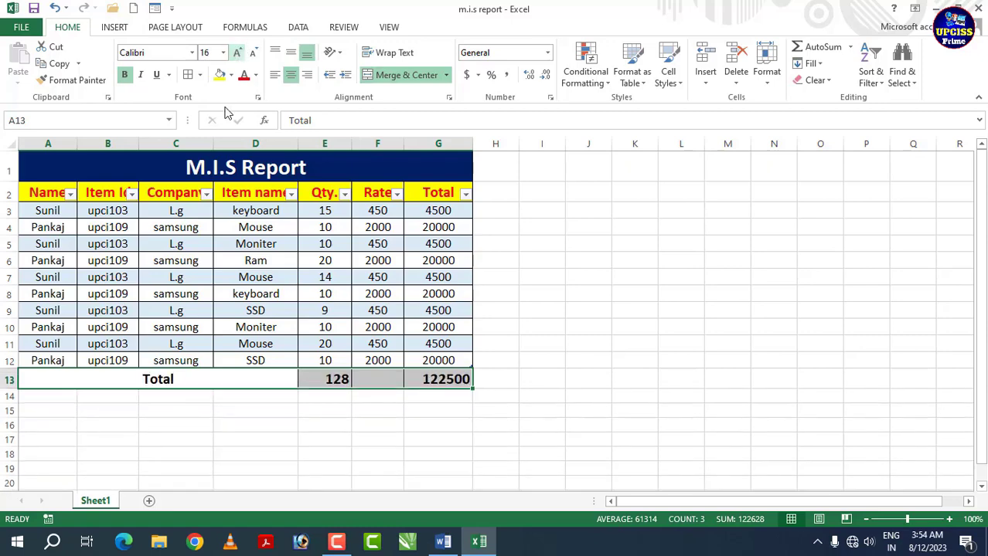
Right-align the "Total" label in row 13 and center the cells E13:G13.
{"action": "left_click", "coordinate": [225, 371]}
{"action": "left_click", "coordinate": [308, 78]}
{"action": "left_click_drag", "start_coordinate": [342, 377], "coordinate": [441, 378]}
{"action": "left_click", "coordinate": [292, 75]}
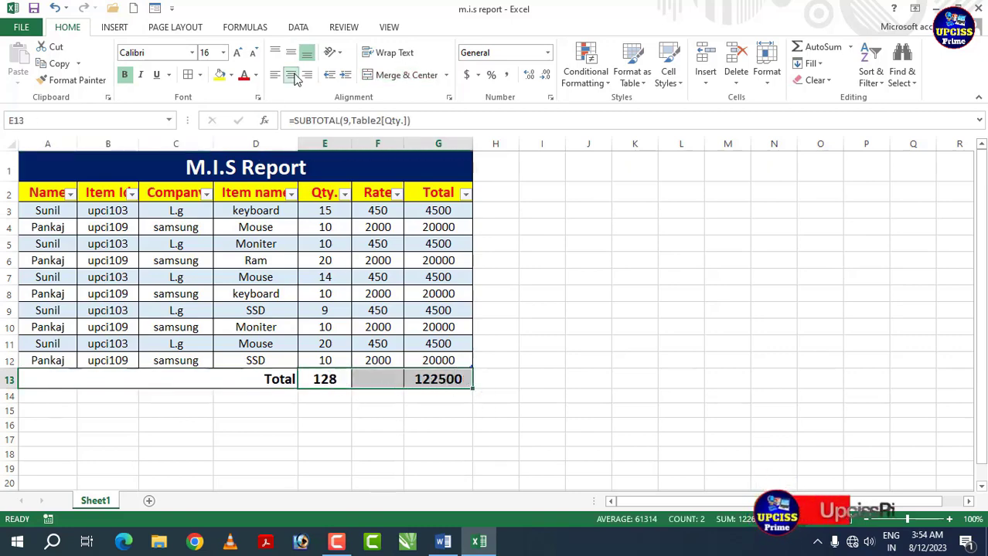
{"action": "left_click", "coordinate": [377, 378]}
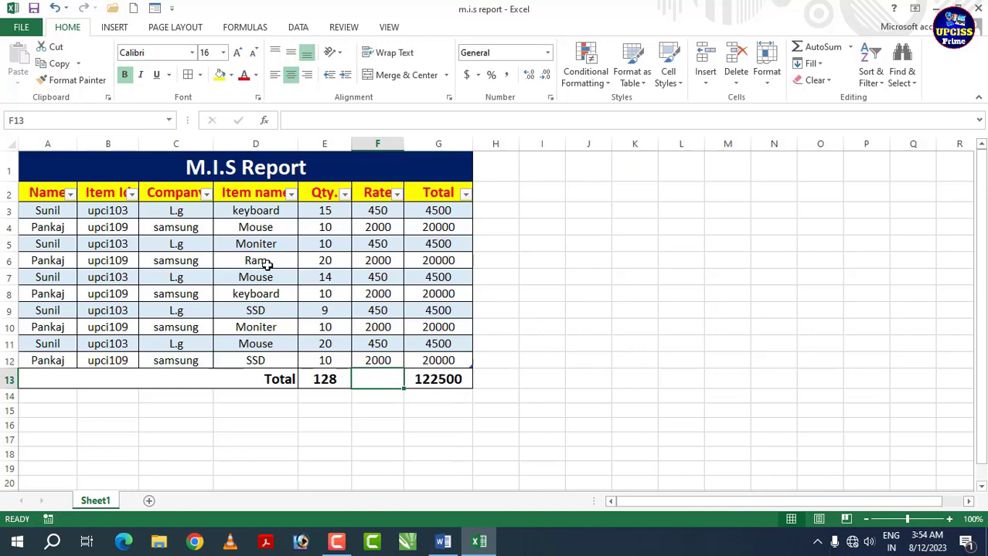
Insert slicers for the table's Name, Item Id and Company fields.
{"action": "left_click_drag", "start_coordinate": [56, 194], "coordinate": [423, 363]}
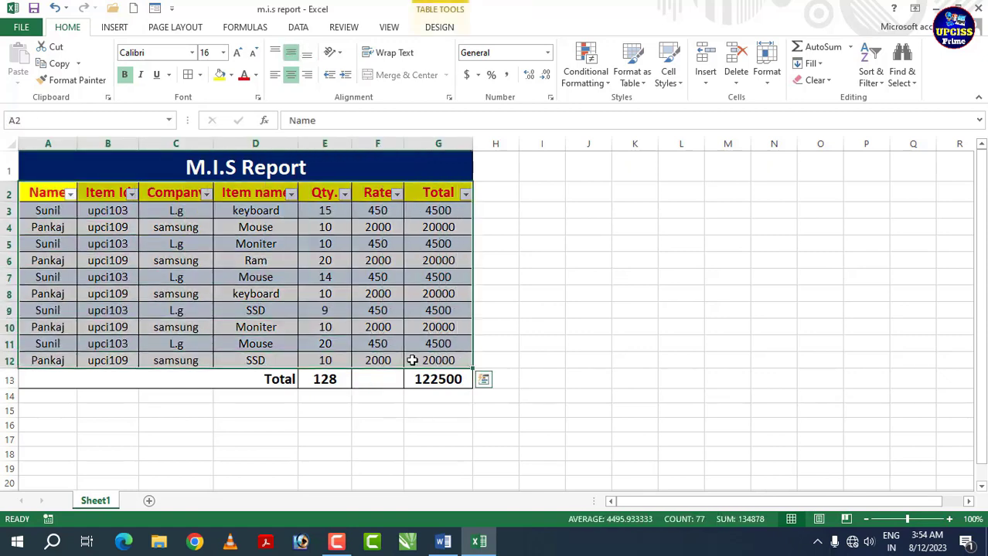
{"action": "left_click", "coordinate": [115, 28]}
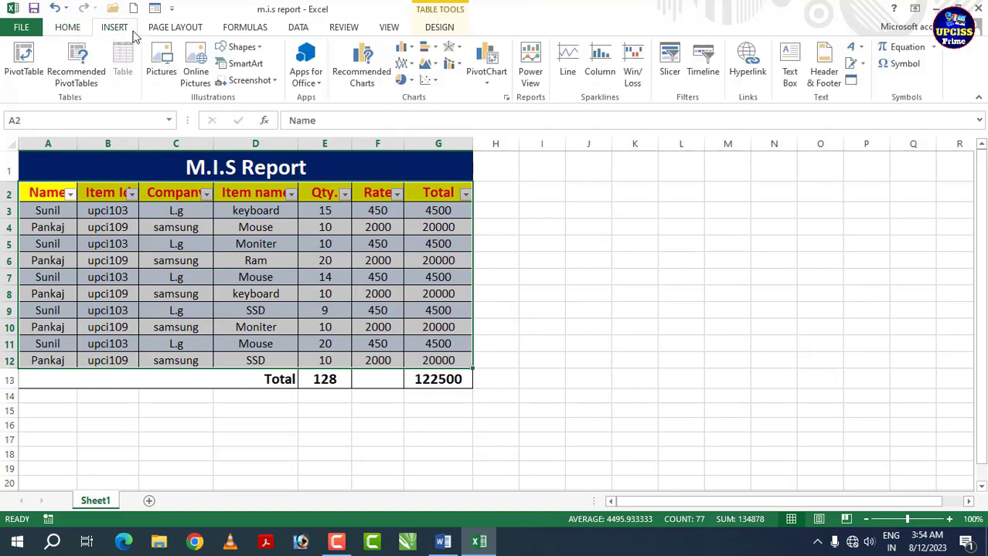
{"action": "left_click", "coordinate": [667, 62]}
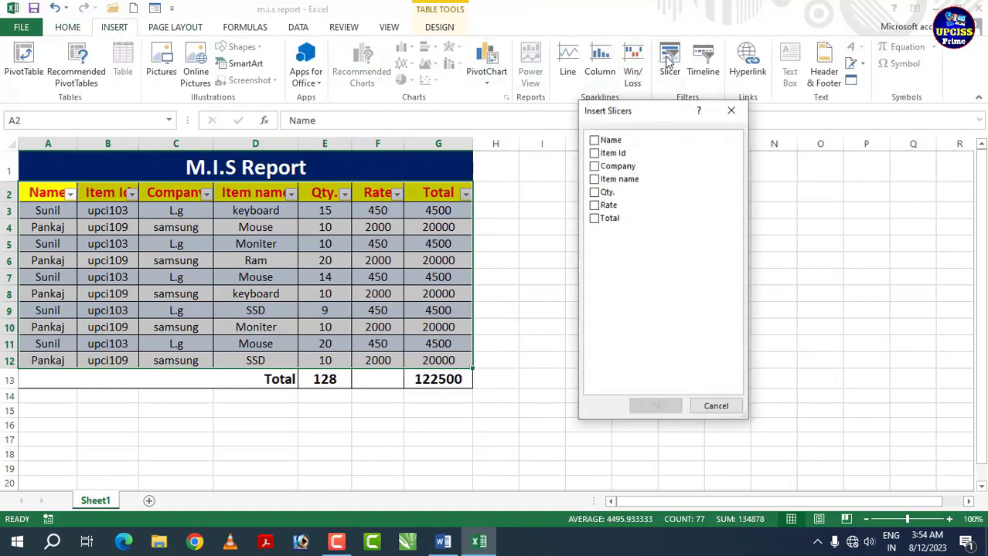
{"action": "left_click_drag", "start_coordinate": [592, 113], "coordinate": [663, 109]}
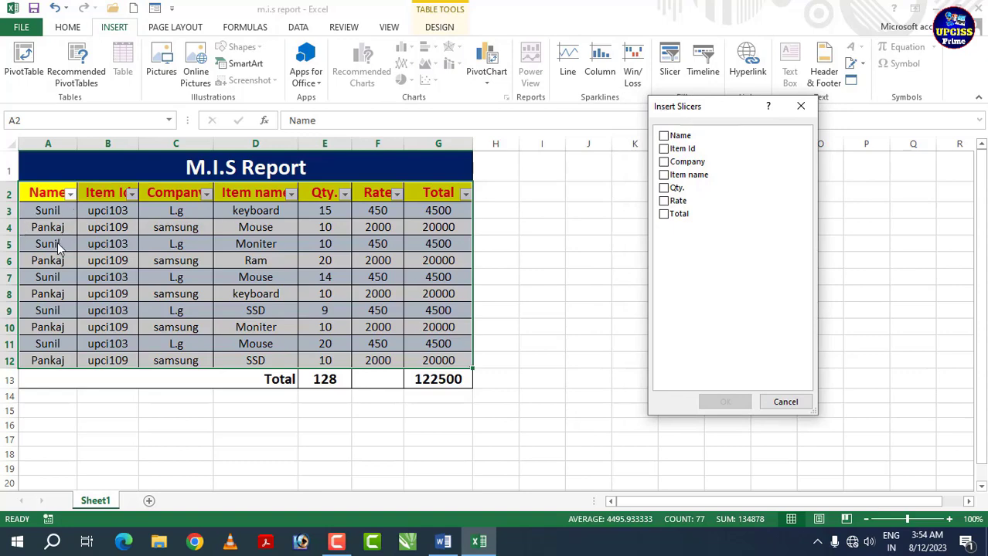
{"action": "left_click", "coordinate": [663, 136]}
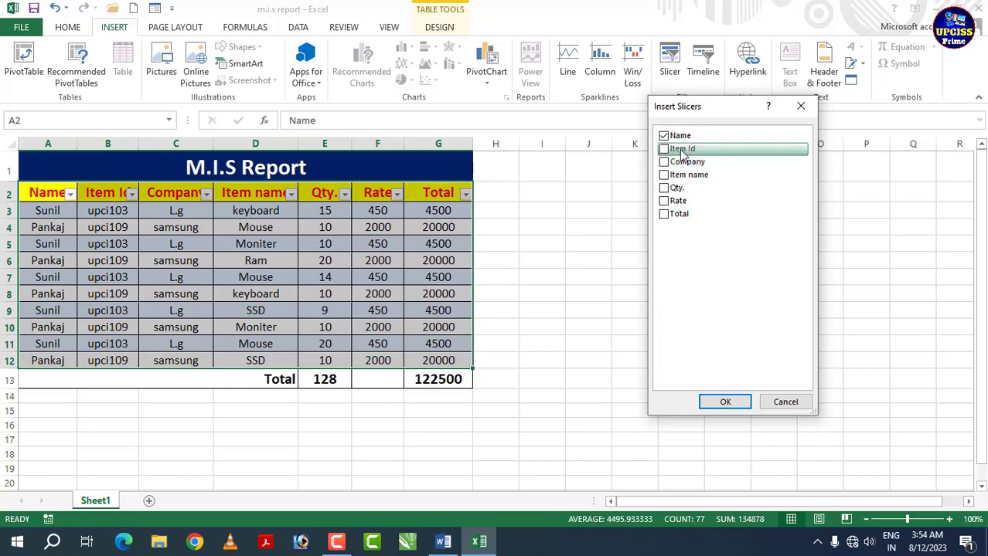
{"action": "left_click", "coordinate": [664, 149]}
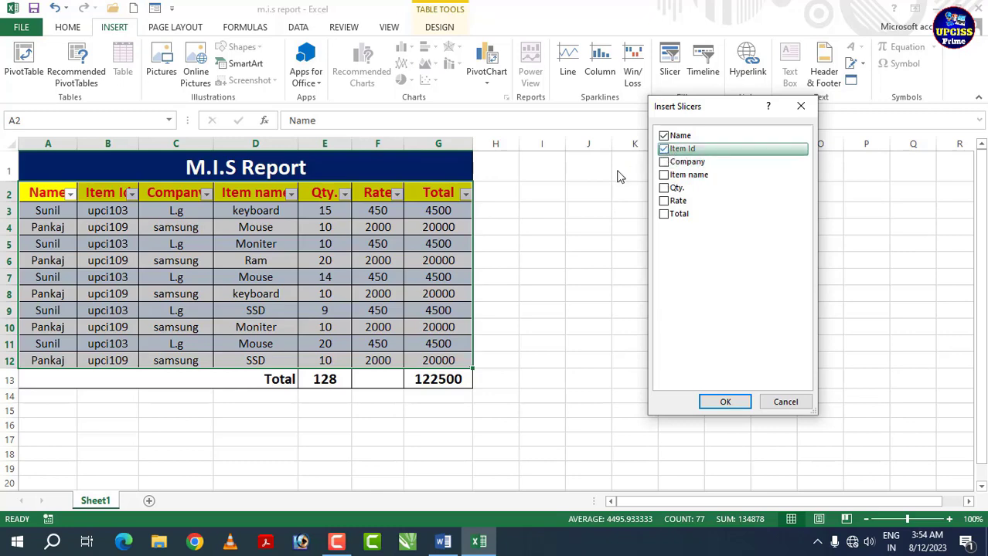
{"action": "left_click", "coordinate": [663, 163]}
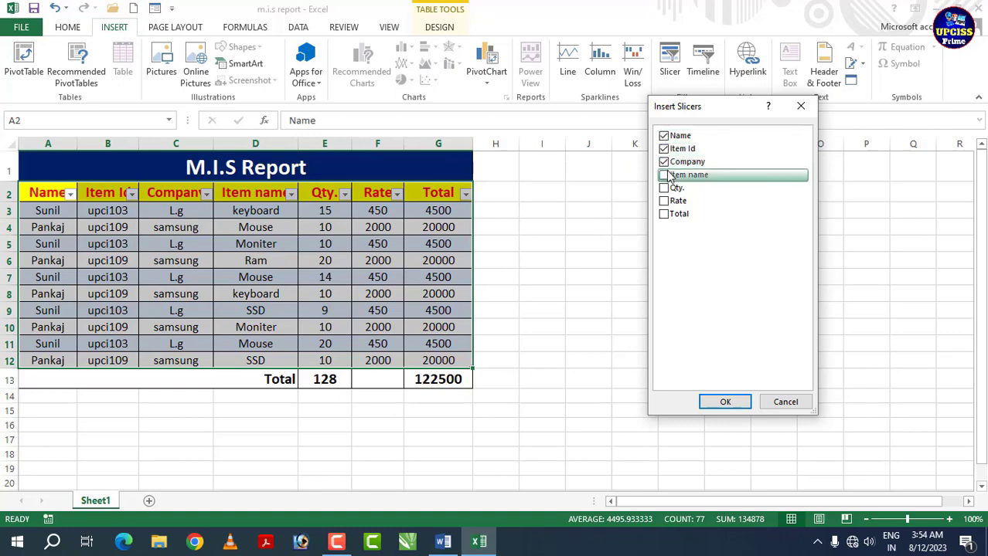
{"action": "left_click", "coordinate": [725, 402]}
Arrange the slicers side by side to the right of the table in the order Name, Item Id, Company.
{"action": "left_click_drag", "start_coordinate": [537, 277], "coordinate": [862, 200]}
{"action": "left_click_drag", "start_coordinate": [528, 241], "coordinate": [718, 188]}
{"action": "left_click_drag", "start_coordinate": [490, 202], "coordinate": [587, 188]}
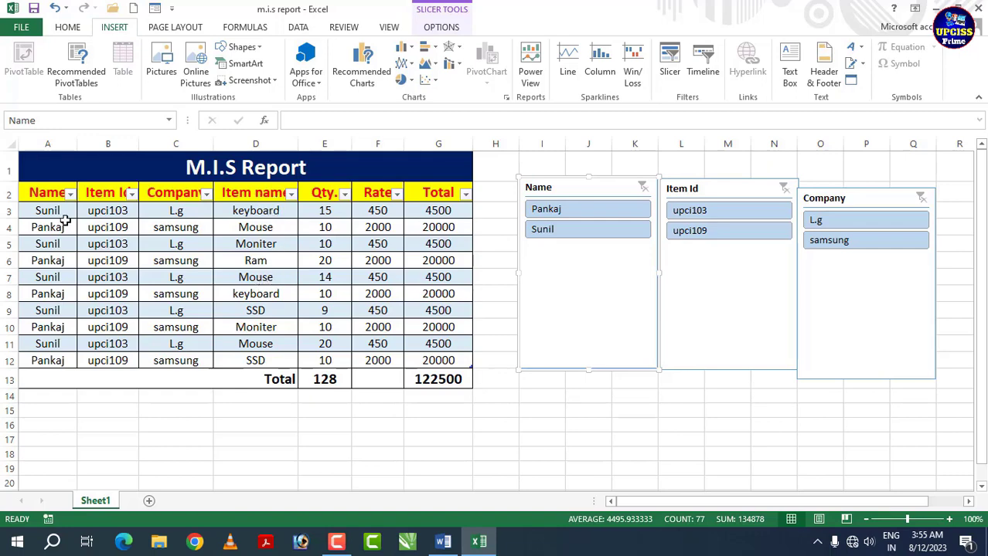
Insert a slicer for the table's Item name field and place it over the lower part of the Item Id and Company slicers.
{"action": "left_click_drag", "start_coordinate": [58, 200], "coordinate": [409, 357]}
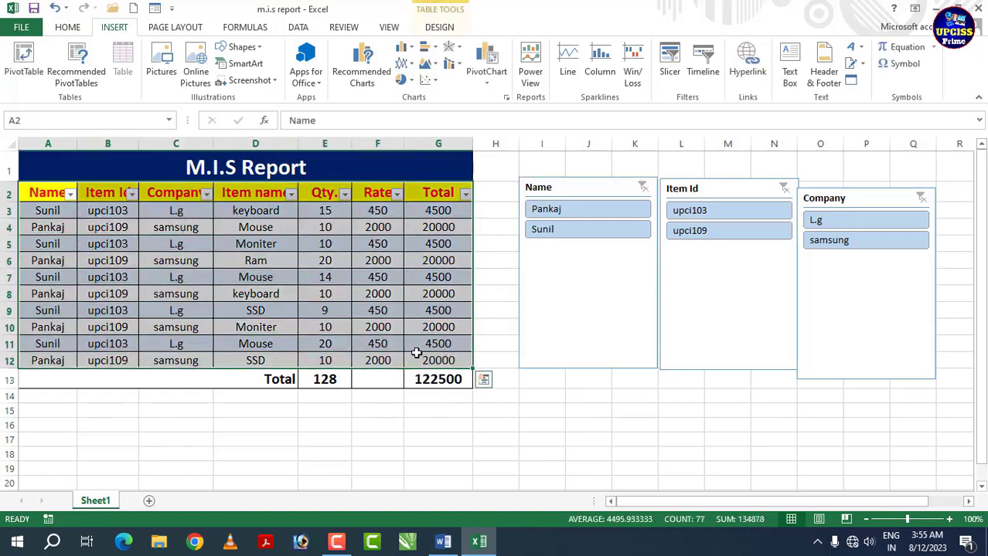
{"action": "left_click", "coordinate": [665, 71]}
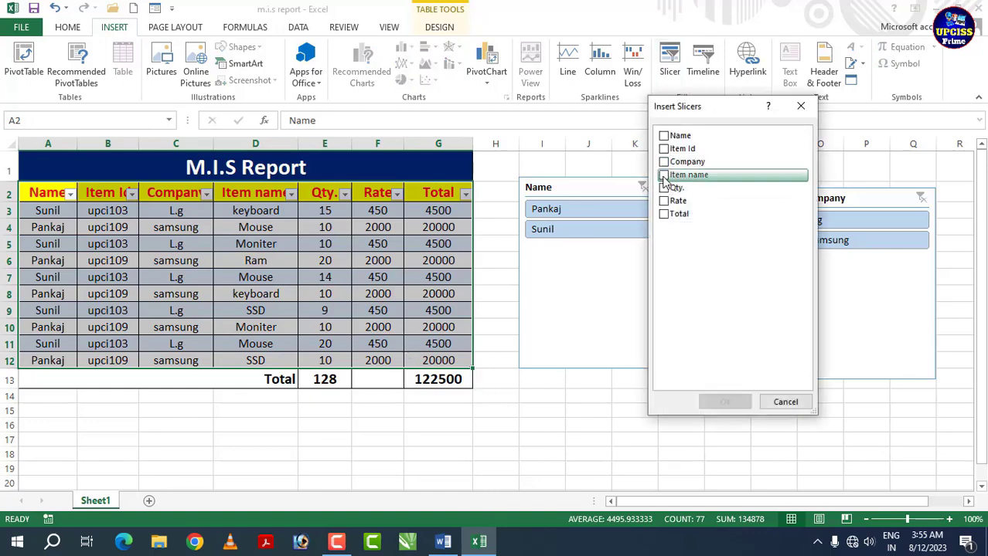
{"action": "left_click", "coordinate": [666, 176]}
{"action": "left_click", "coordinate": [724, 404]}
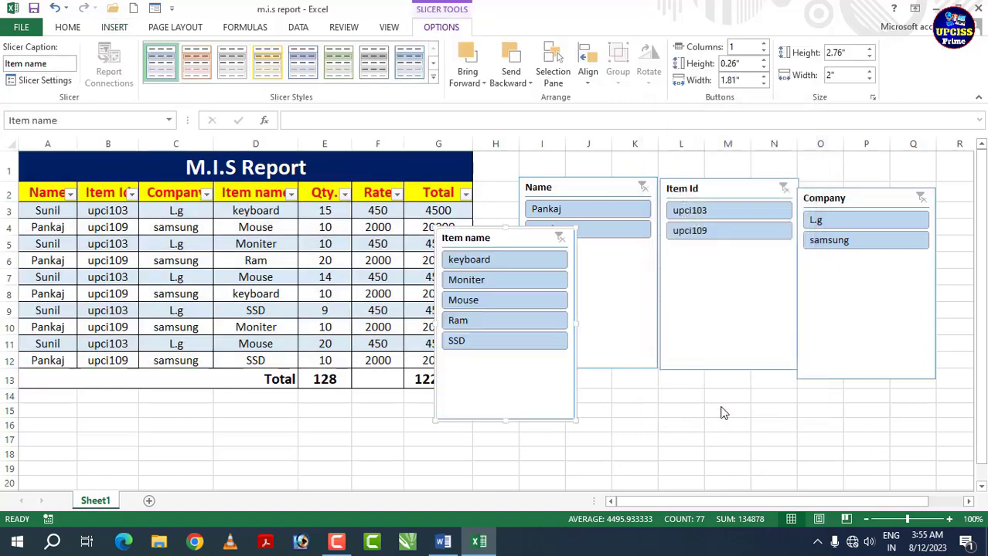
{"action": "left_click_drag", "start_coordinate": [492, 241], "coordinate": [747, 282]}
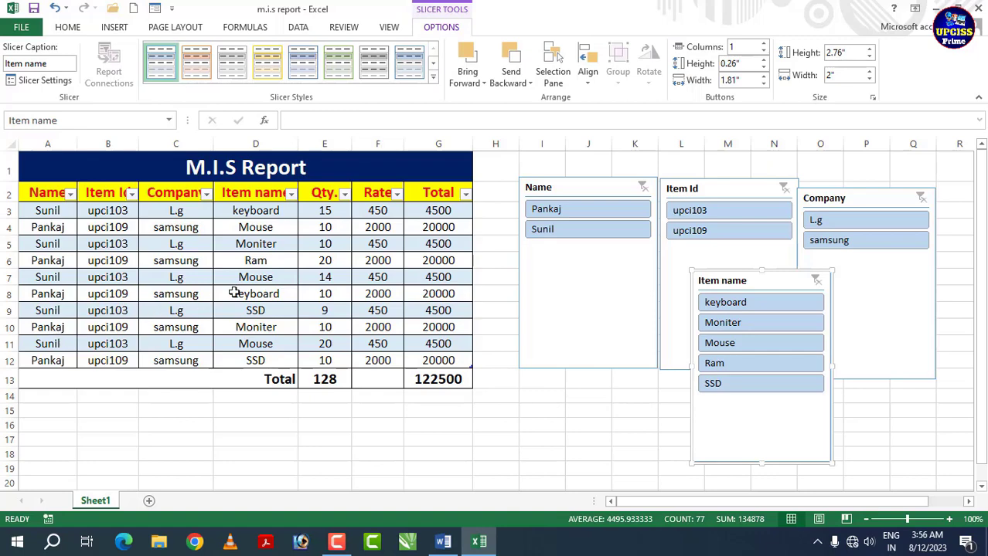
Use the slicers to filter the table by the first-listed person with Moniter and with Mouse, and clear both filters.
{"action": "left_click", "coordinate": [551, 209]}
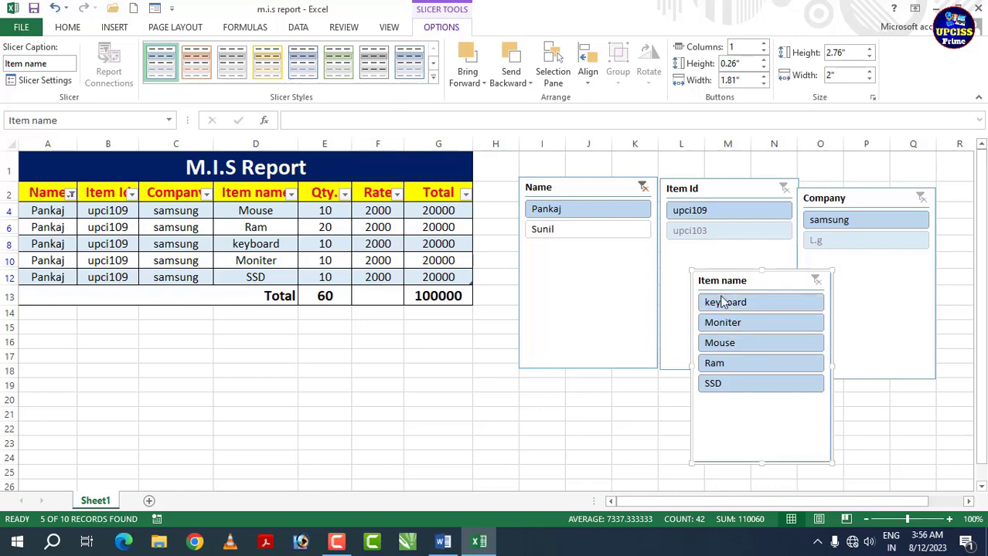
{"action": "left_click", "coordinate": [719, 324]}
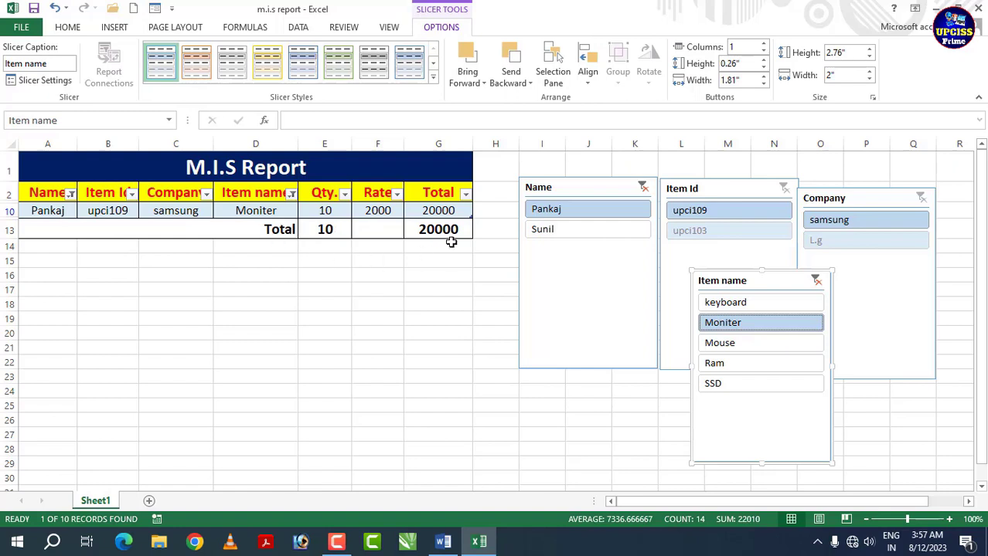
{"action": "left_click", "coordinate": [757, 344]}
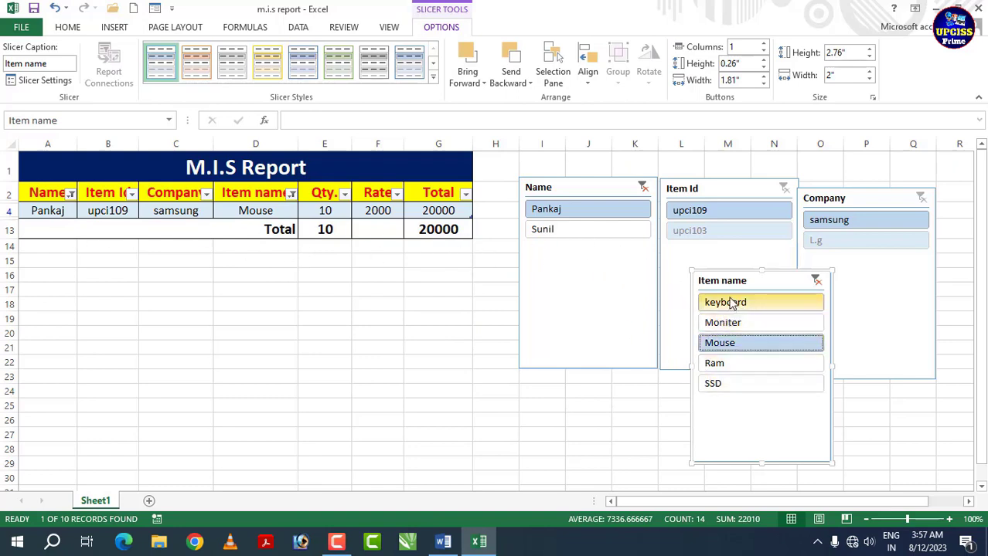
{"action": "left_click", "coordinate": [816, 280]}
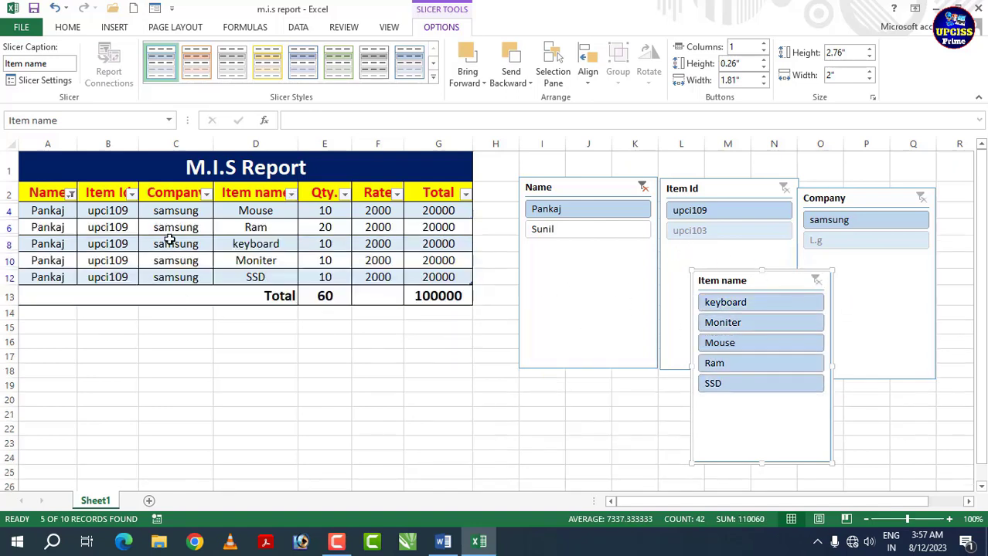
{"action": "left_click", "coordinate": [646, 189]}
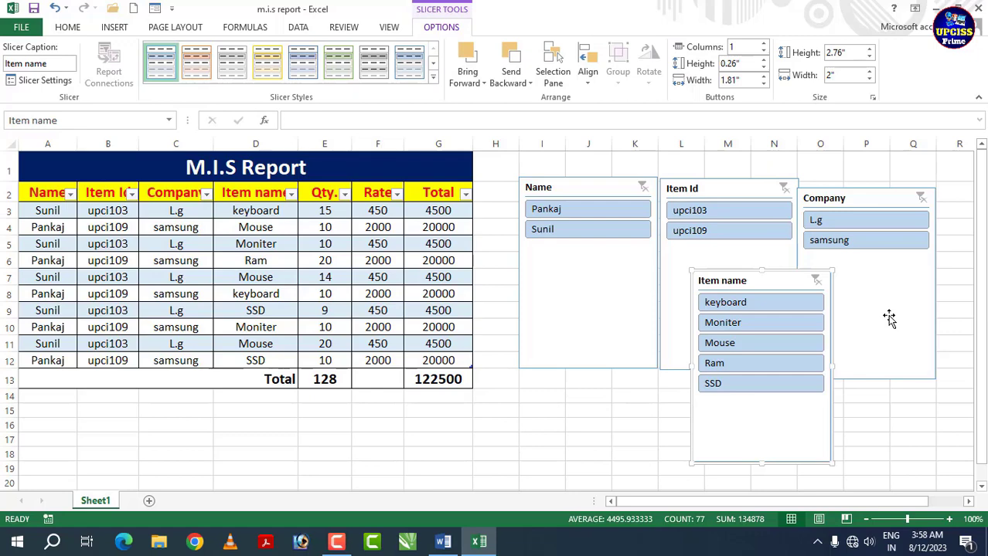
Test the Company slicer with L.g and the Item Id and Item name slicers with upci103 and keyboard, clearing every filter.
{"action": "left_click", "coordinate": [843, 223]}
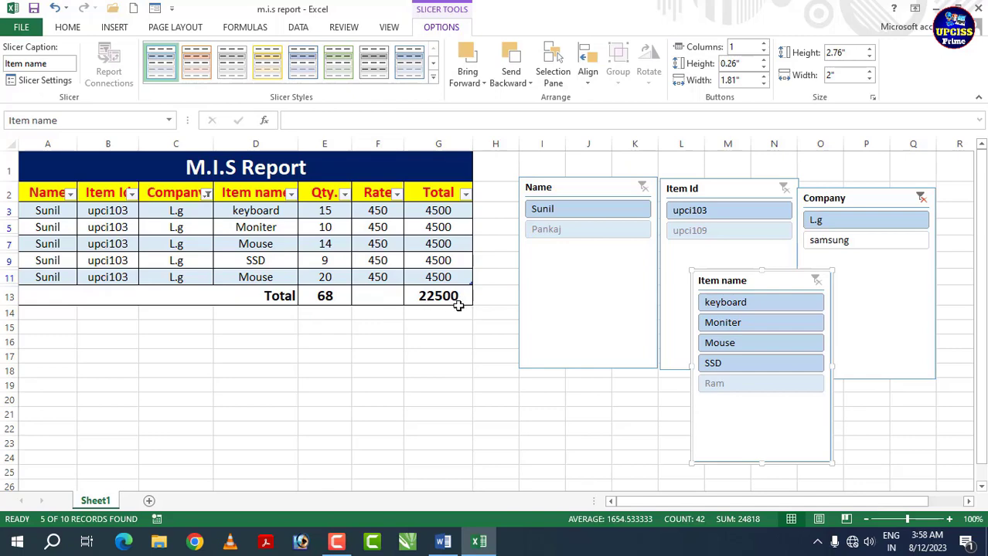
{"action": "left_click", "coordinate": [921, 198]}
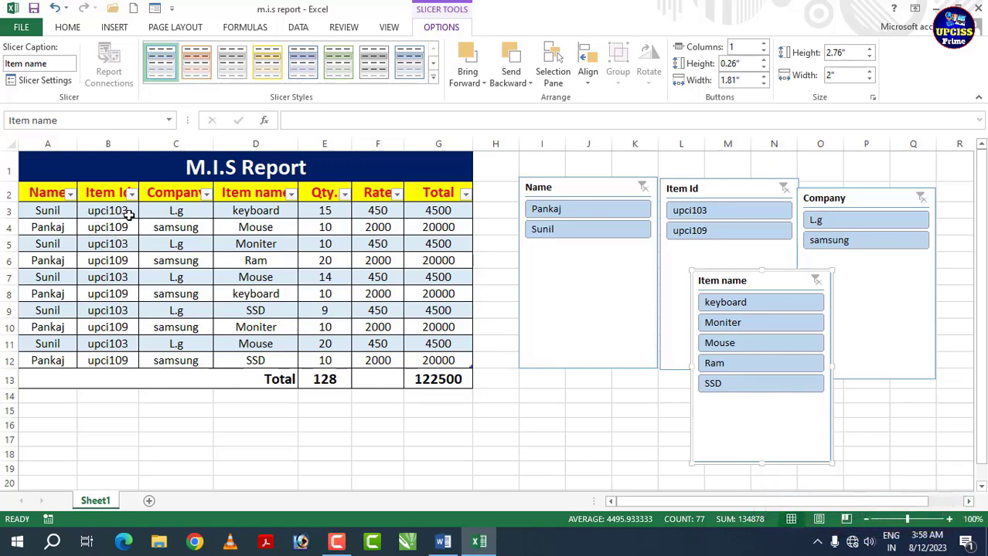
{"action": "left_click", "coordinate": [727, 216]}
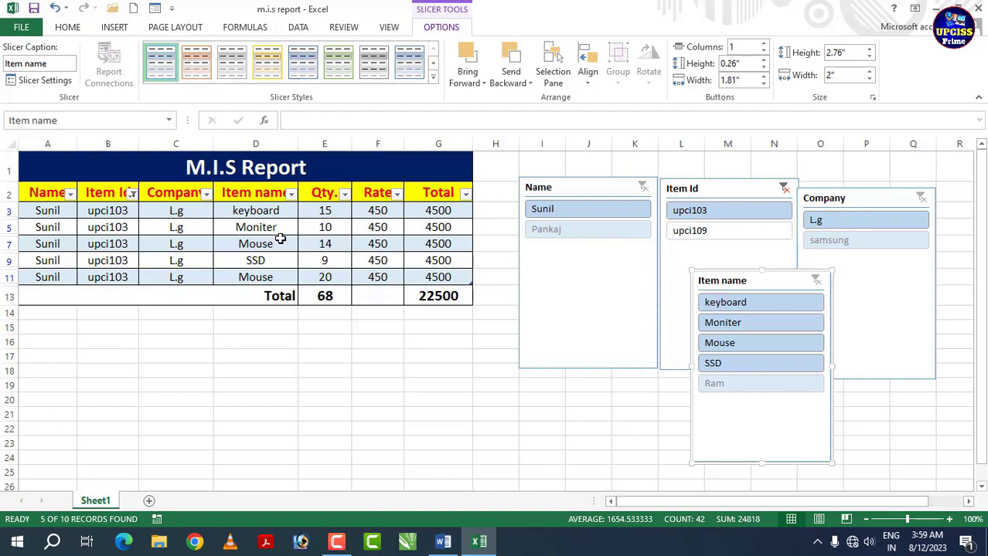
{"action": "left_click", "coordinate": [714, 306]}
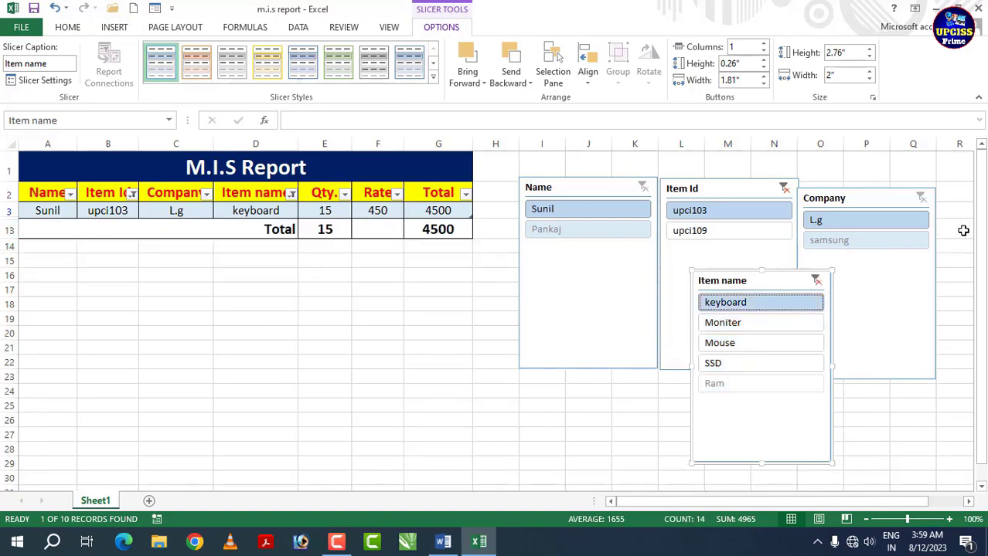
{"action": "left_click", "coordinate": [816, 280]}
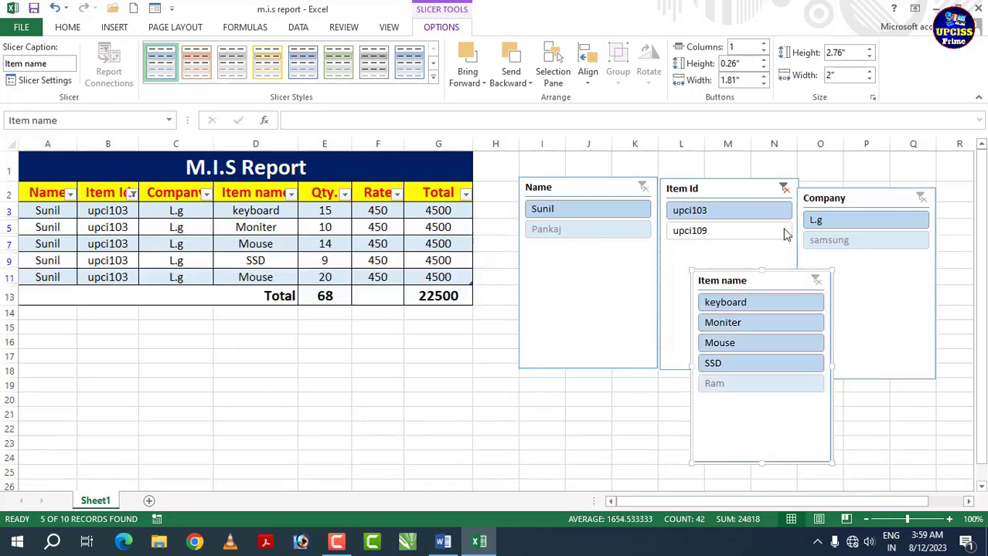
{"action": "left_click", "coordinate": [784, 188]}
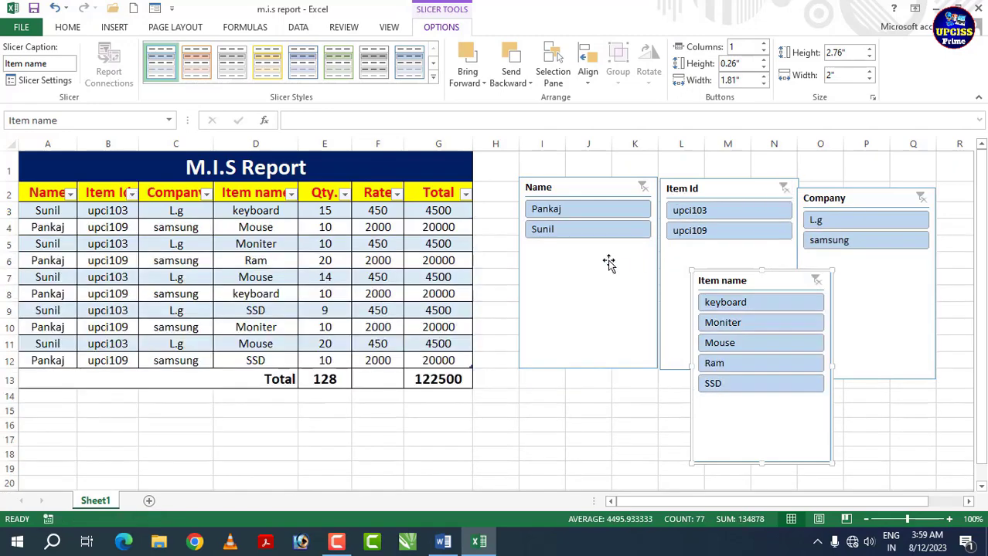
Delete the Item name, Item Id, Name and Company slicers from the sheet.
{"action": "left_click_drag", "start_coordinate": [725, 281], "coordinate": [694, 276]}
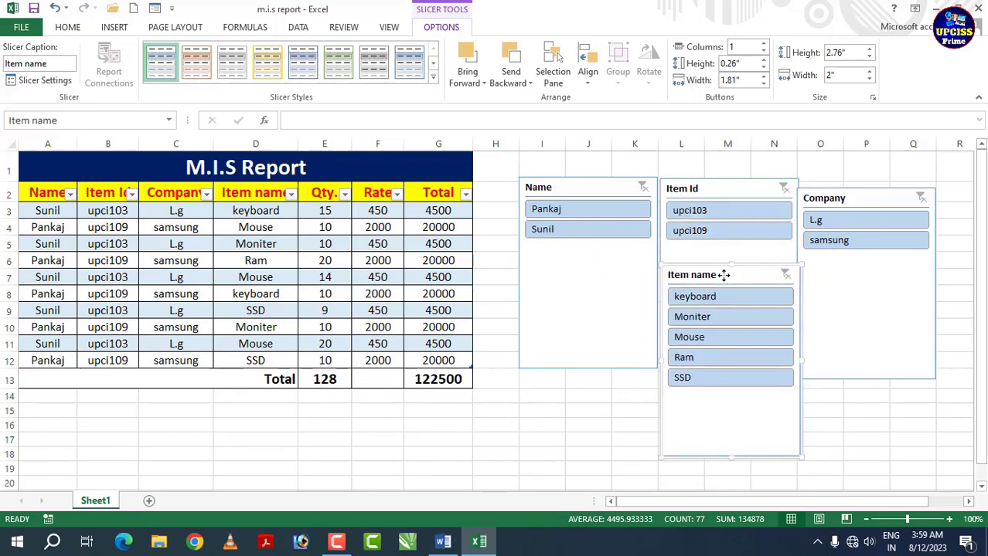
{"action": "key", "text": "Delete"}
{"action": "key", "text": "Delete"}
{"action": "left_click", "coordinate": [605, 192]}
{"action": "key", "text": "Delete"}
{"action": "left_click", "coordinate": [853, 209]}
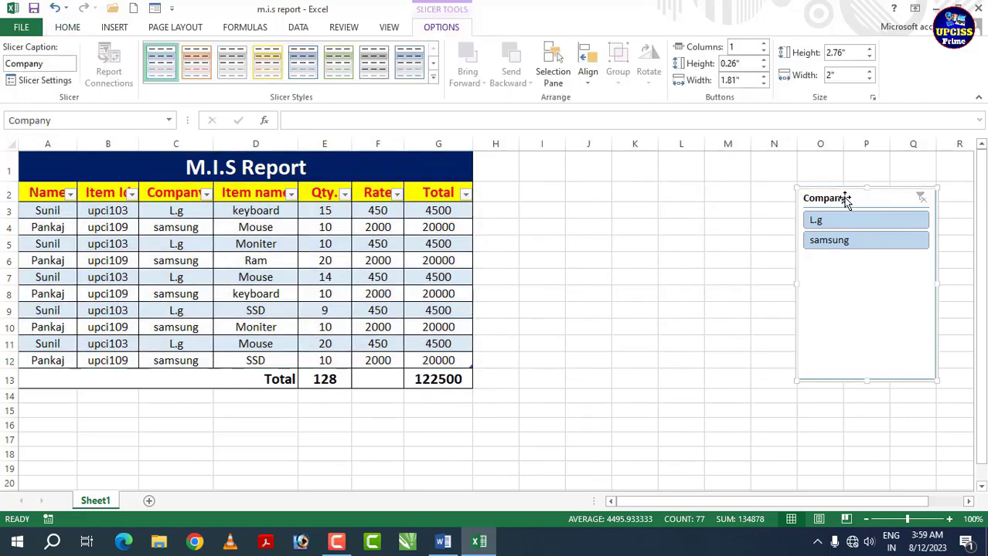
{"action": "key", "text": "Delete"}
{"action": "left_click", "coordinate": [564, 282]}
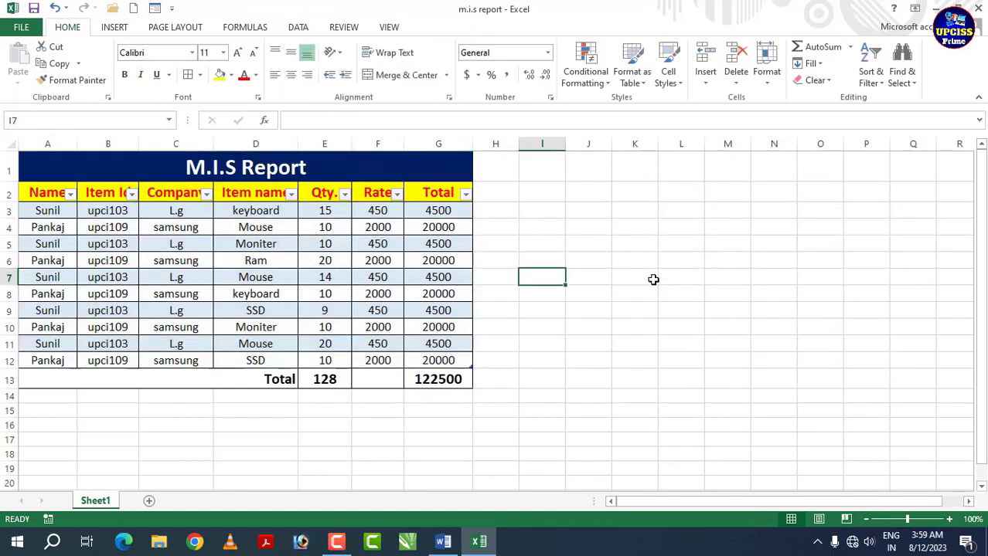
Filter the table's Item name column to keyboard and Mouse only.
{"action": "left_click", "coordinate": [292, 194]}
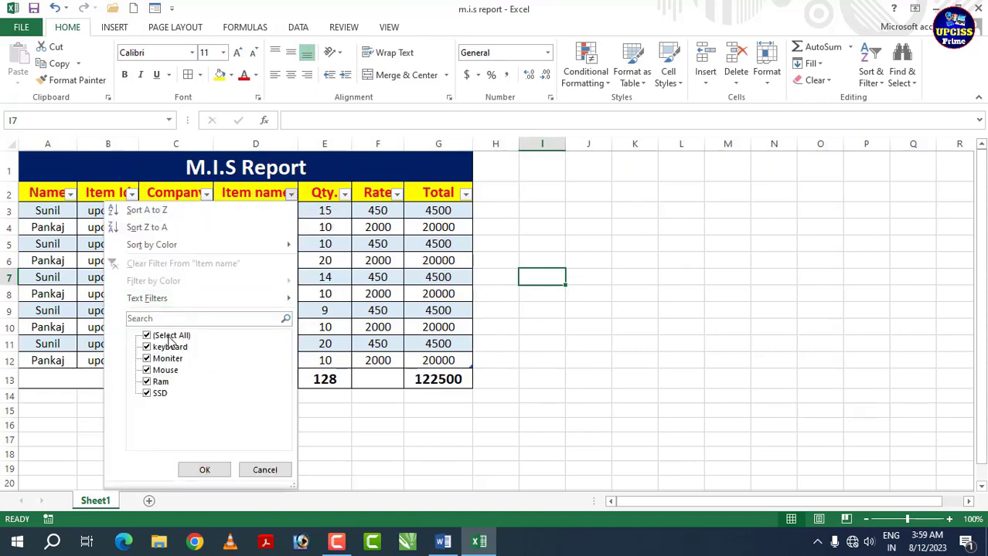
{"action": "left_click", "coordinate": [169, 337]}
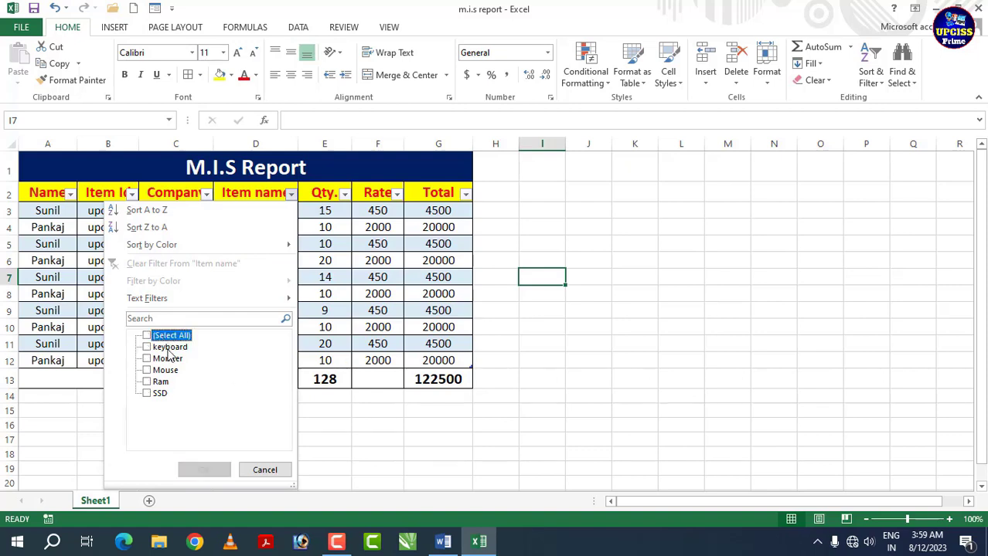
{"action": "left_click", "coordinate": [174, 347]}
{"action": "left_click", "coordinate": [163, 371]}
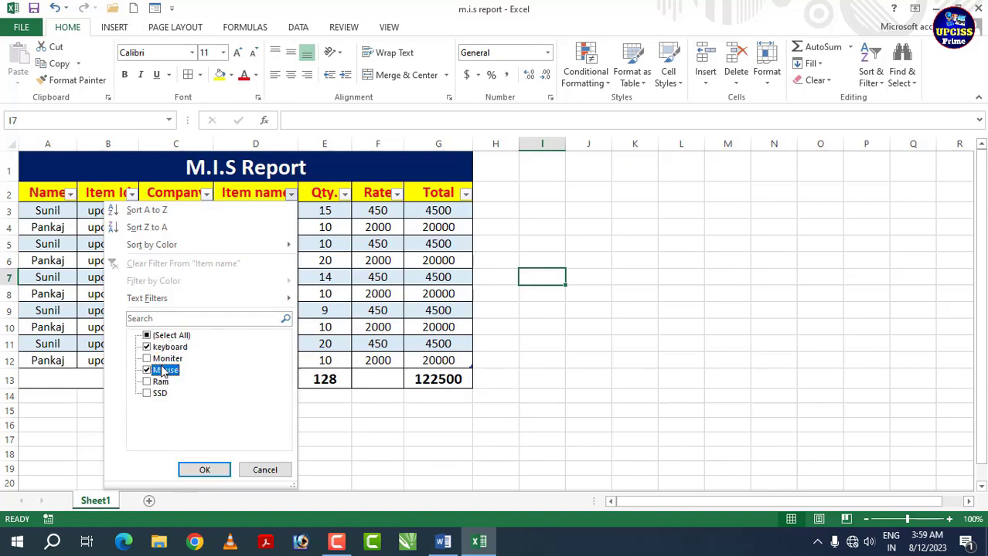
{"action": "left_click", "coordinate": [221, 469]}
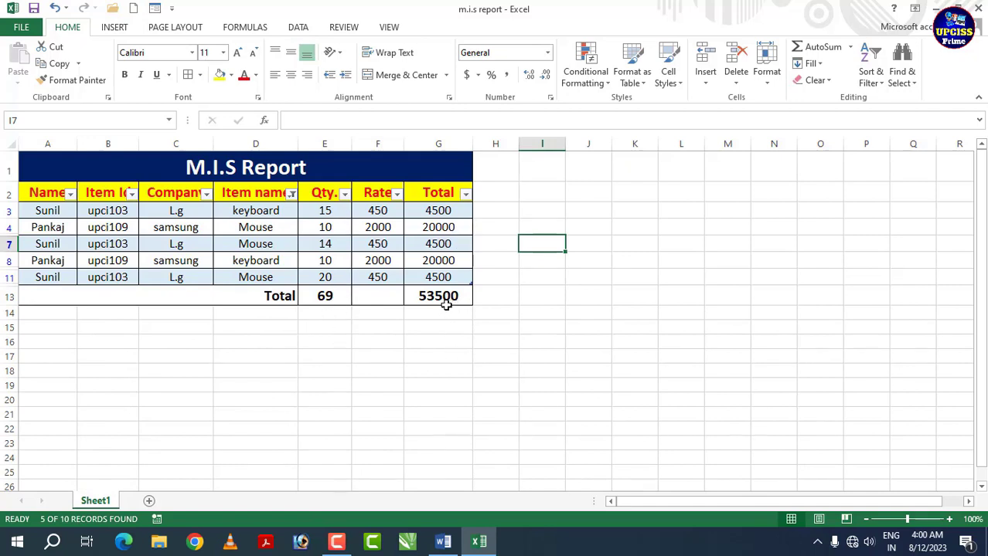
Reselect all items in the Item name column filter to show every table row.
{"action": "left_click", "coordinate": [292, 194]}
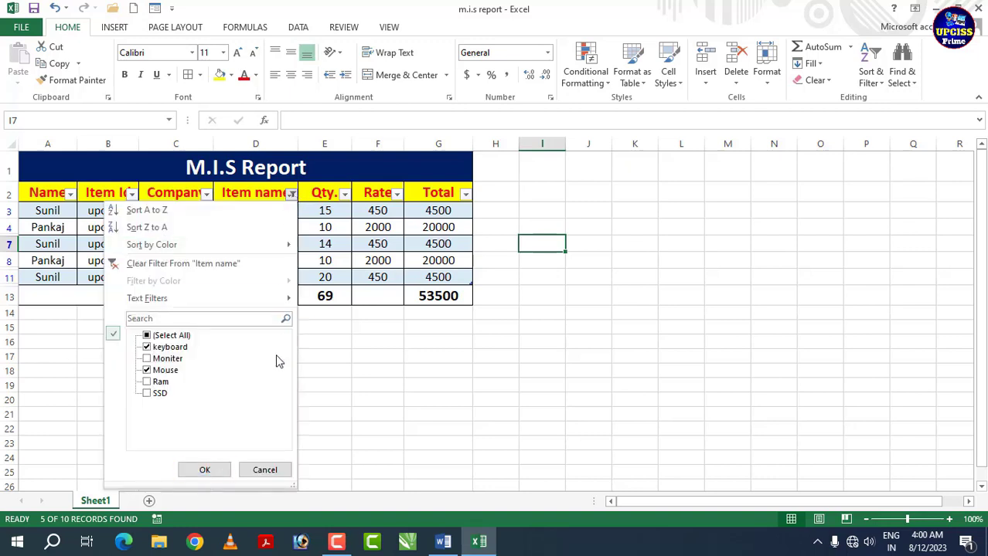
{"action": "left_click", "coordinate": [172, 339]}
{"action": "left_click", "coordinate": [201, 470]}
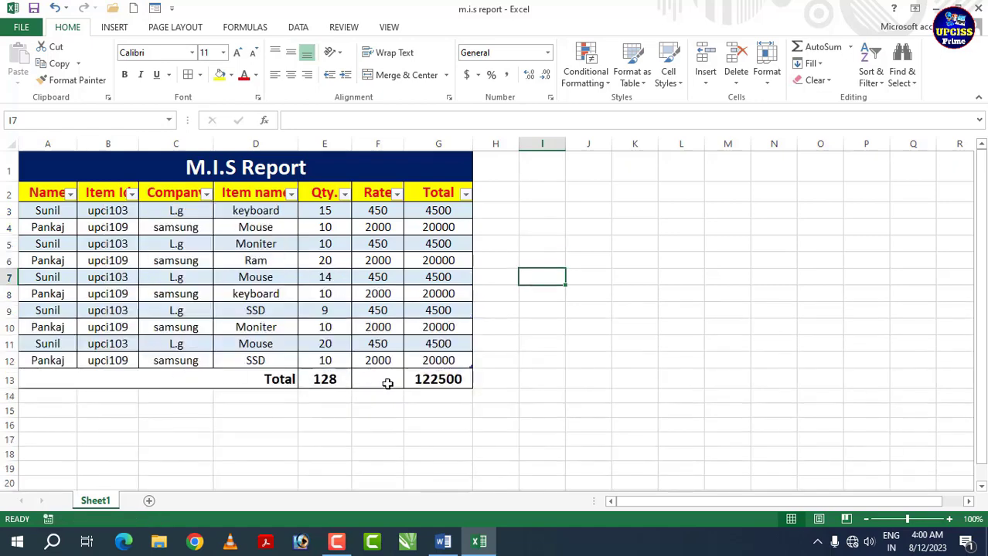
Enter a SUM formula in E14 that adds the table's Qty. column, E3:E12.
{"action": "left_click", "coordinate": [285, 399]}
{"action": "left_click", "coordinate": [334, 399]}
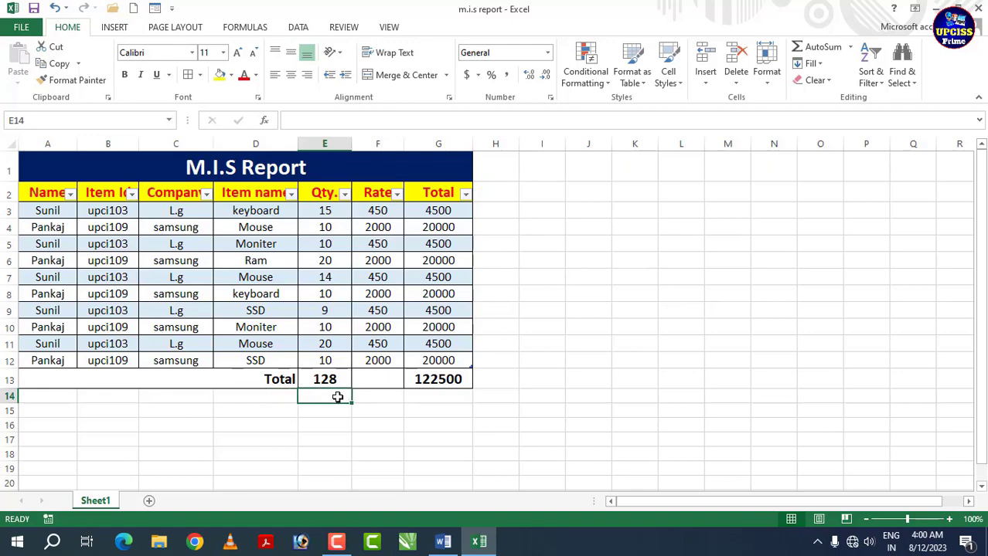
{"action": "type", "text": "=sum"}
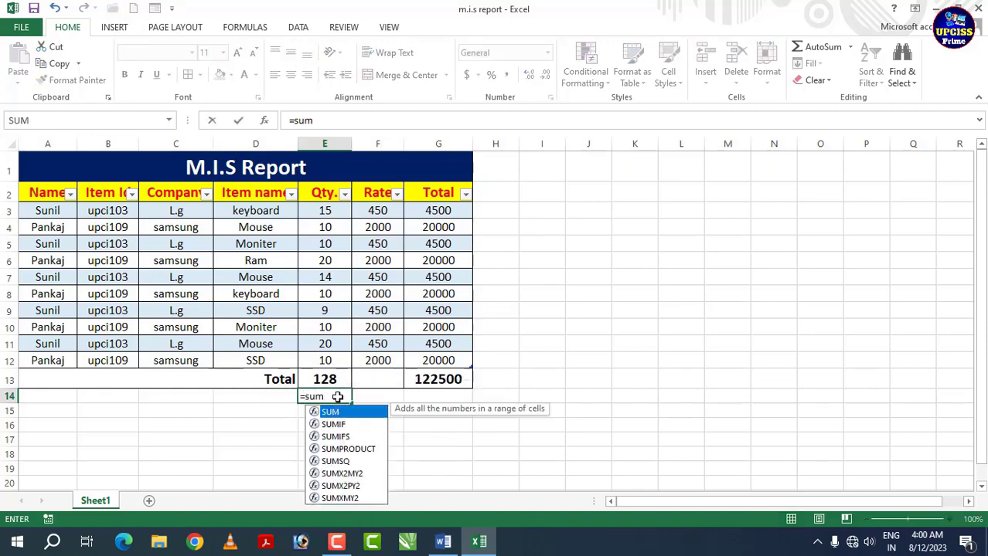
{"action": "key", "text": "Tab"}
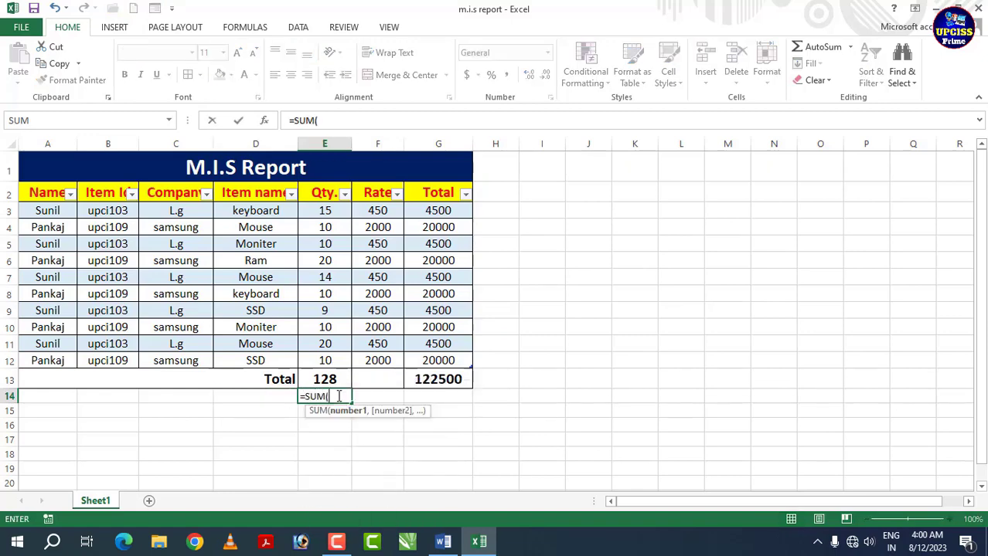
{"action": "left_click_drag", "start_coordinate": [328, 209], "coordinate": [348, 360]}
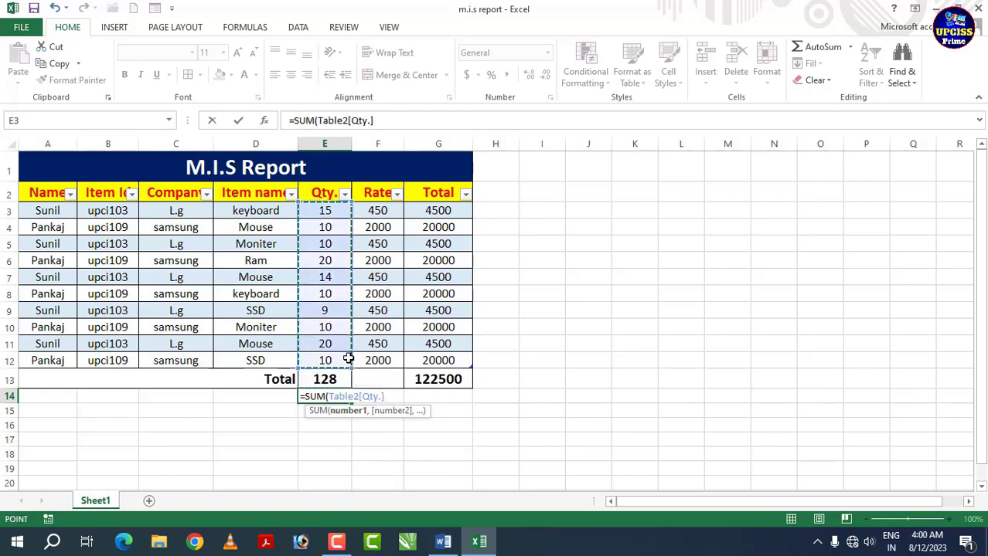
{"action": "key", "text": "Return"}
Enter a SUM formula in G14 that adds the table's Total column, G3:G12.
{"action": "left_click", "coordinate": [452, 395]}
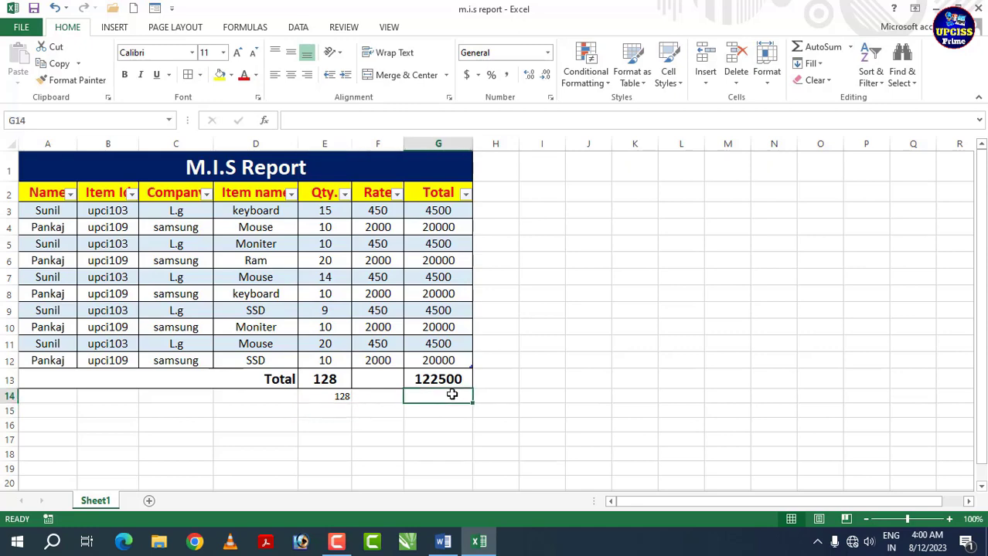
{"action": "type", "text": "="}
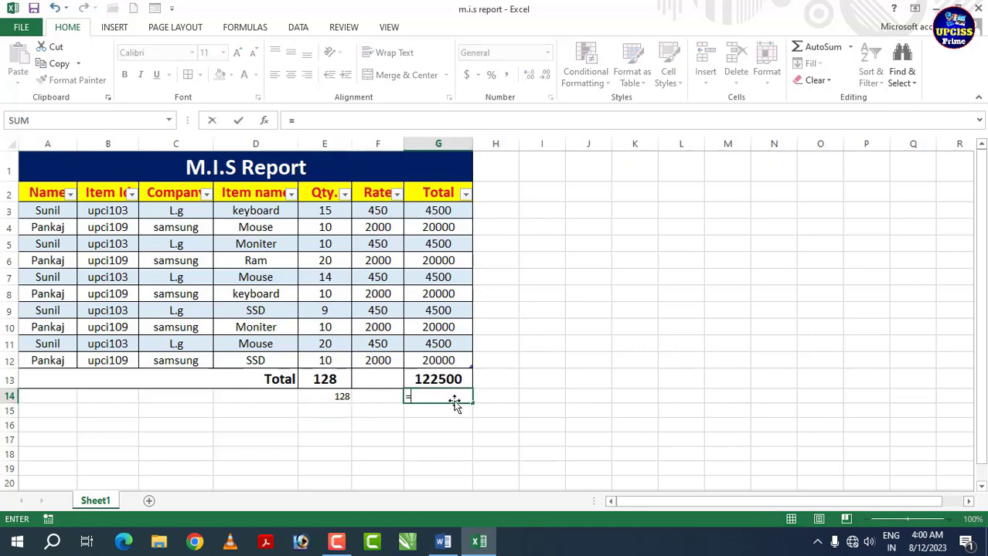
{"action": "type", "text": "sum"}
{"action": "key", "text": "Tab"}
{"action": "left_click_drag", "start_coordinate": [430, 212], "coordinate": [450, 358]}
{"action": "key", "text": "Return"}
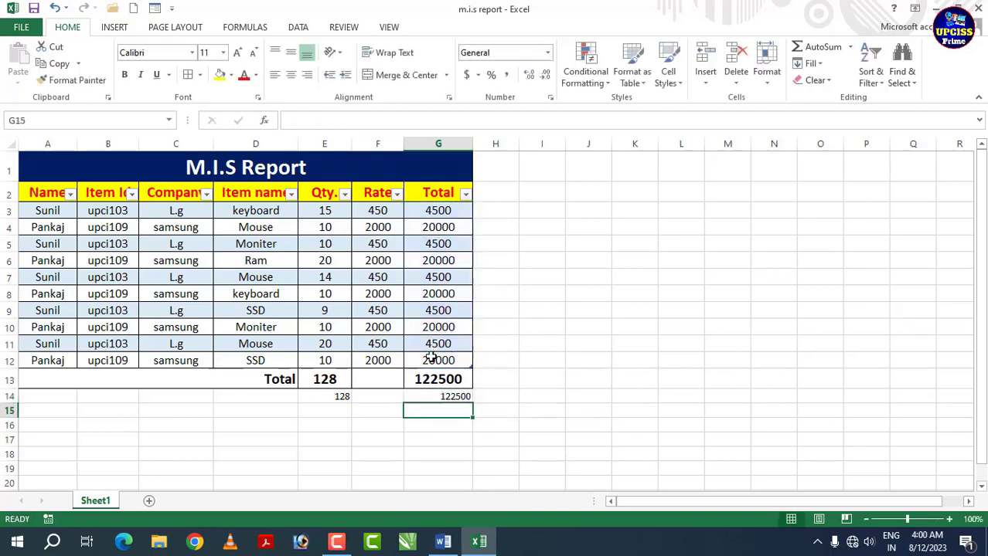
Center cells E14:G14, make them bold and increase their font size.
{"action": "left_click_drag", "start_coordinate": [323, 396], "coordinate": [423, 397]}
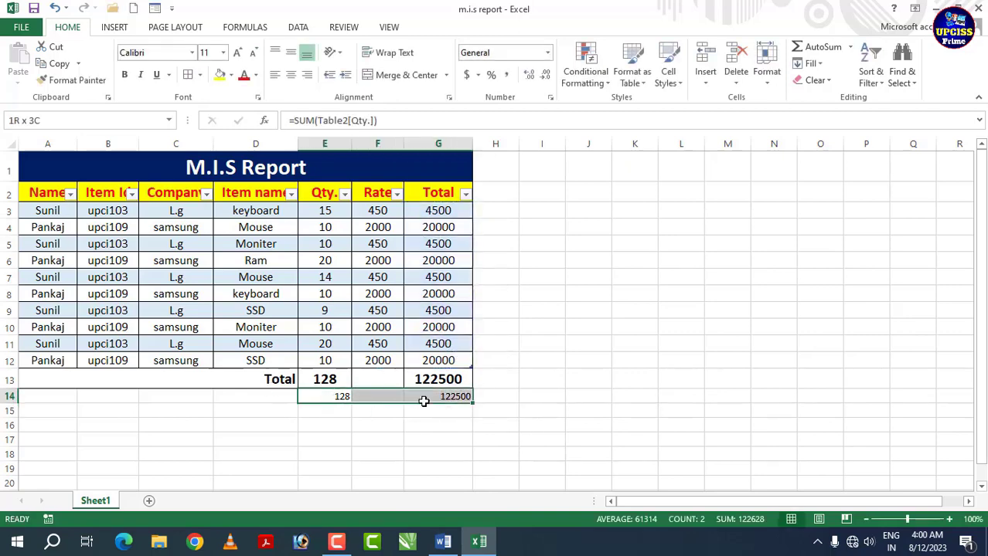
{"action": "left_click", "coordinate": [291, 75]}
{"action": "left_click", "coordinate": [125, 75]}
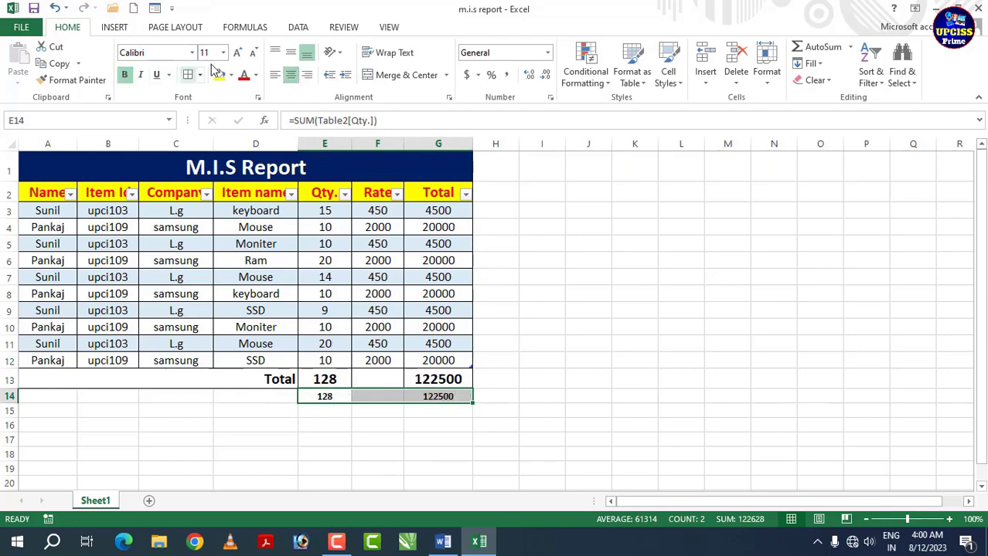
{"action": "left_click", "coordinate": [237, 53]}
{"action": "left_click", "coordinate": [237, 53]}
{"action": "left_click", "coordinate": [527, 332]}
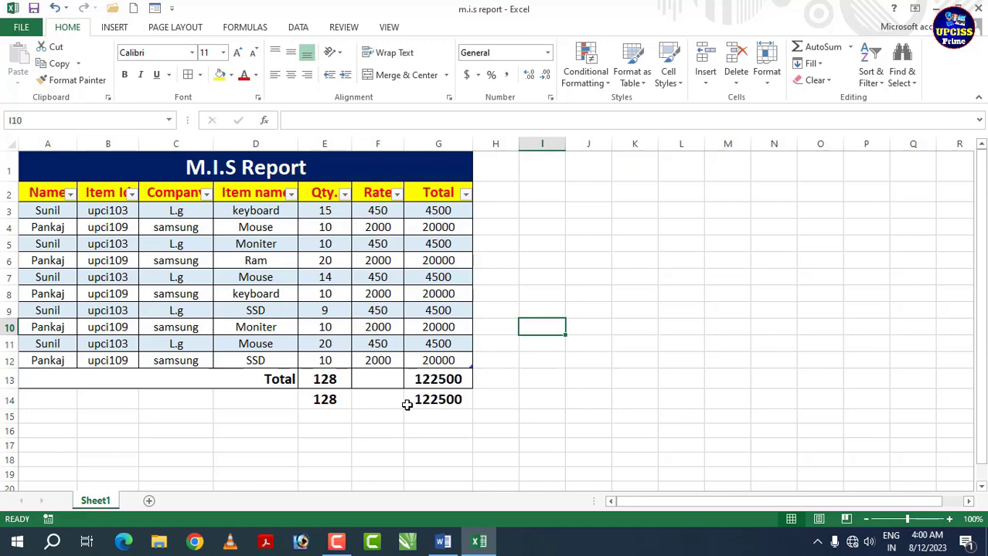
Filter the table's Item name column to show only the Moniter and Mouse rows.
{"action": "left_click", "coordinate": [291, 194]}
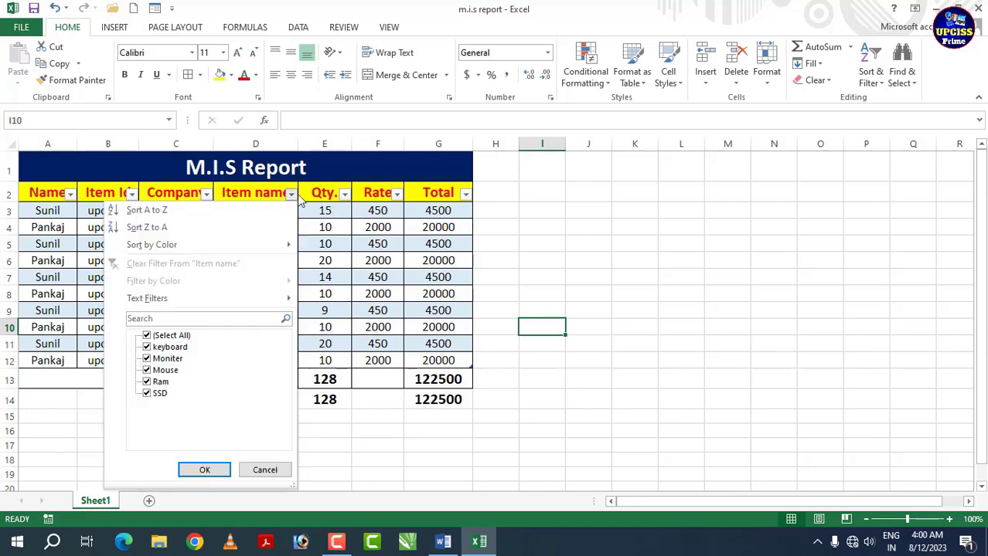
{"action": "left_click", "coordinate": [167, 337]}
{"action": "left_click", "coordinate": [169, 360]}
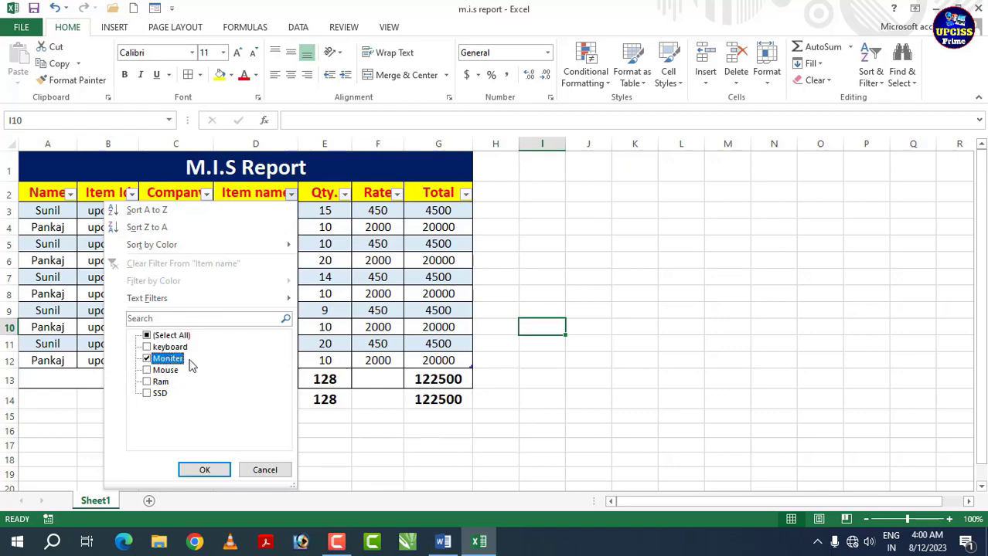
{"action": "left_click", "coordinate": [165, 370]}
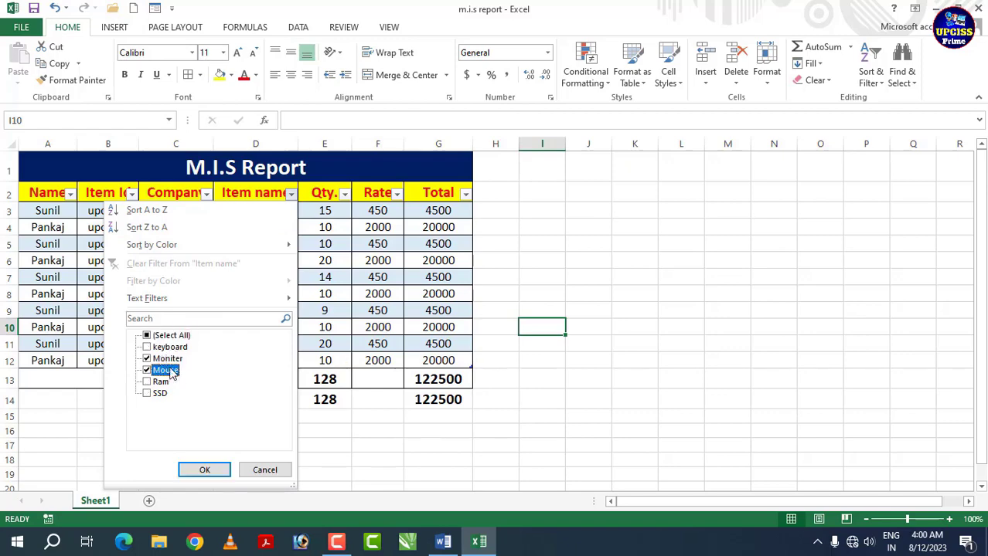
{"action": "left_click", "coordinate": [213, 469]}
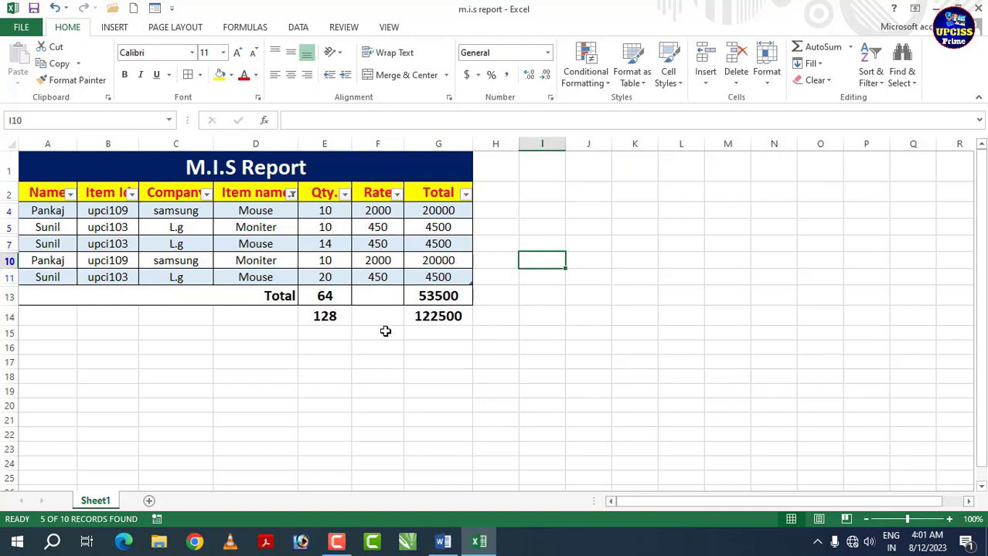
Select all items again in the Item name filter to bring back every table row.
{"action": "left_click", "coordinate": [292, 194]}
{"action": "left_click", "coordinate": [176, 335]}
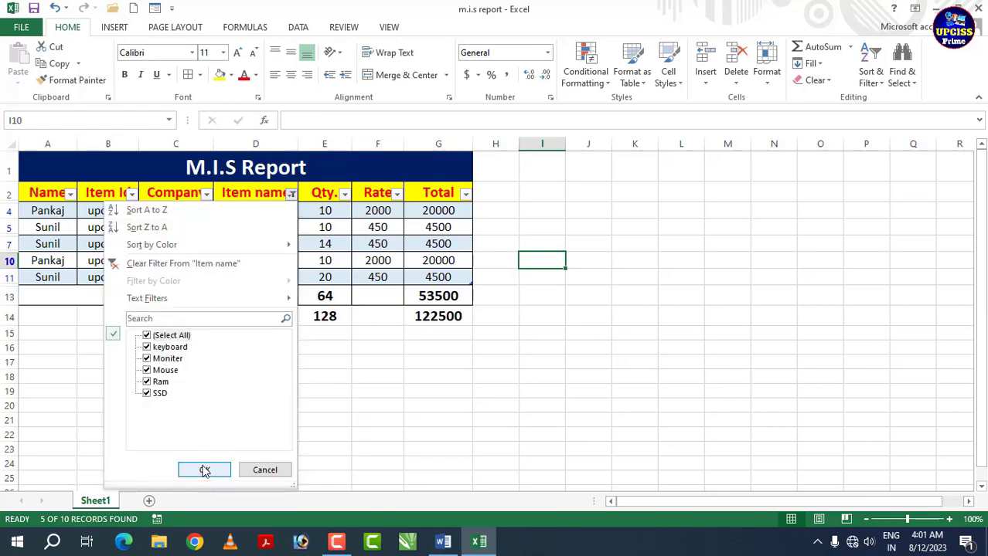
{"action": "left_click", "coordinate": [205, 471]}
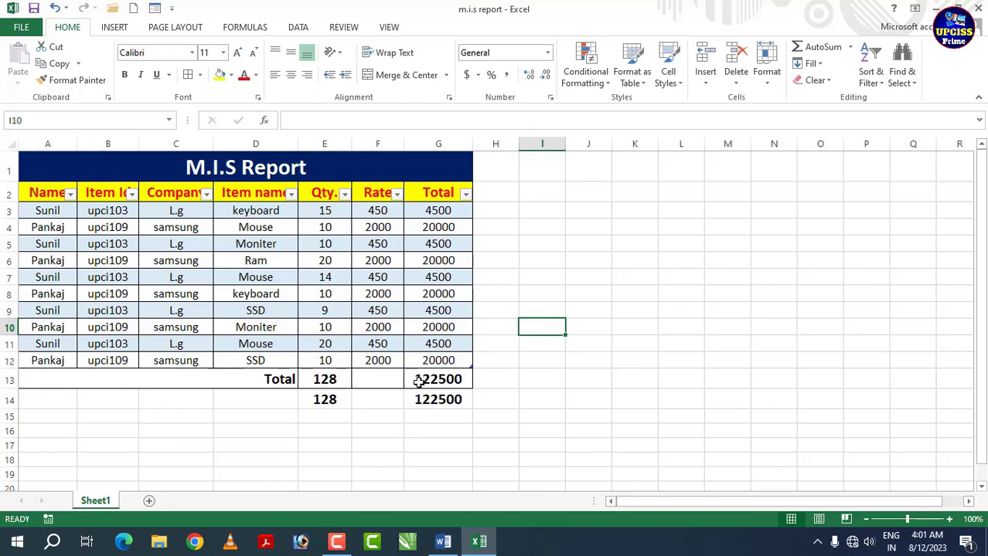
Enter a SUBTOTAL formula in J6 using function 4 - MAX over the table's Total column, G3:G12.
{"action": "left_click", "coordinate": [566, 256]}
{"action": "type", "text": "="}
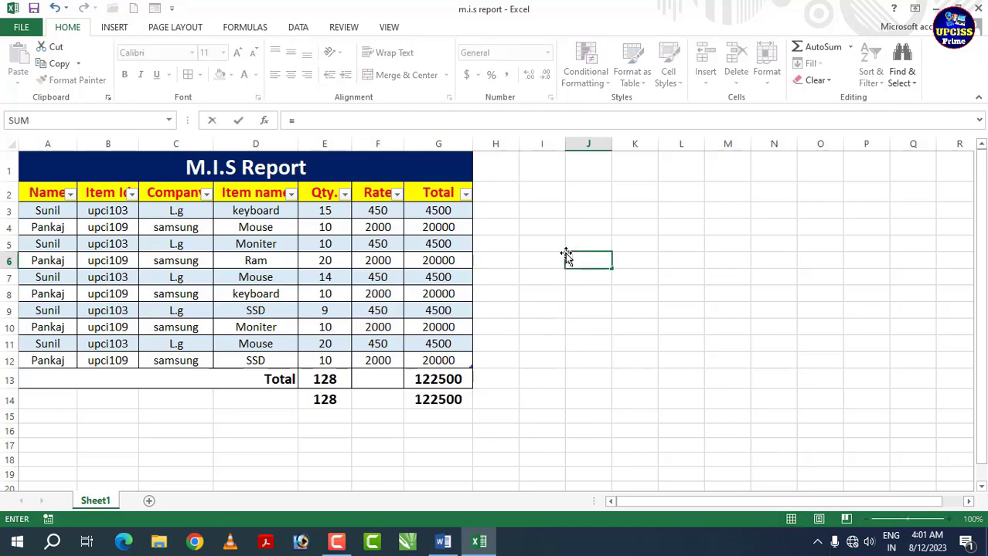
{"action": "type", "text": "subt"}
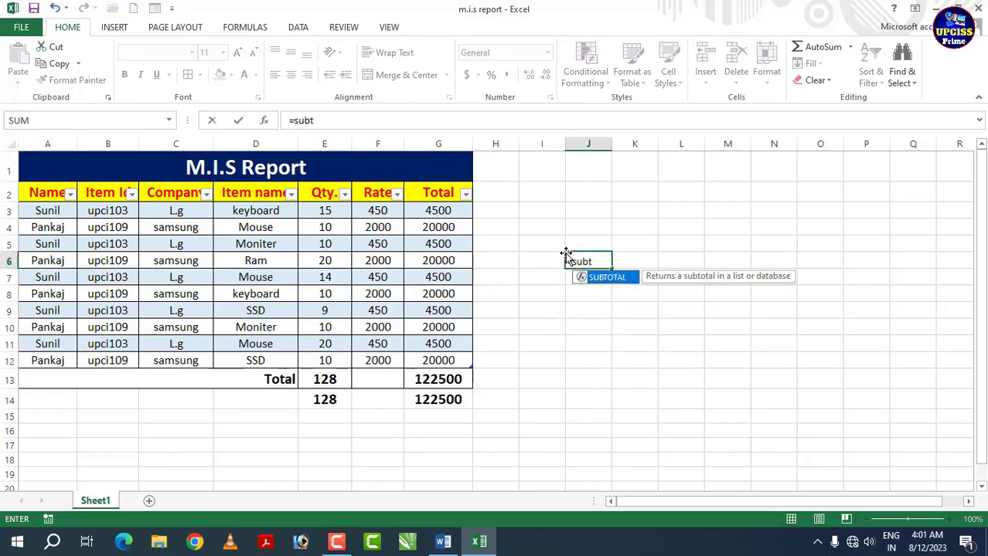
{"action": "key", "text": "Tab"}
{"action": "scroll", "coordinate": [677, 349], "scroll_direction": "down", "scroll_amount": 4}
{"action": "scroll", "coordinate": [677, 356], "scroll_direction": "up", "scroll_amount": 4}
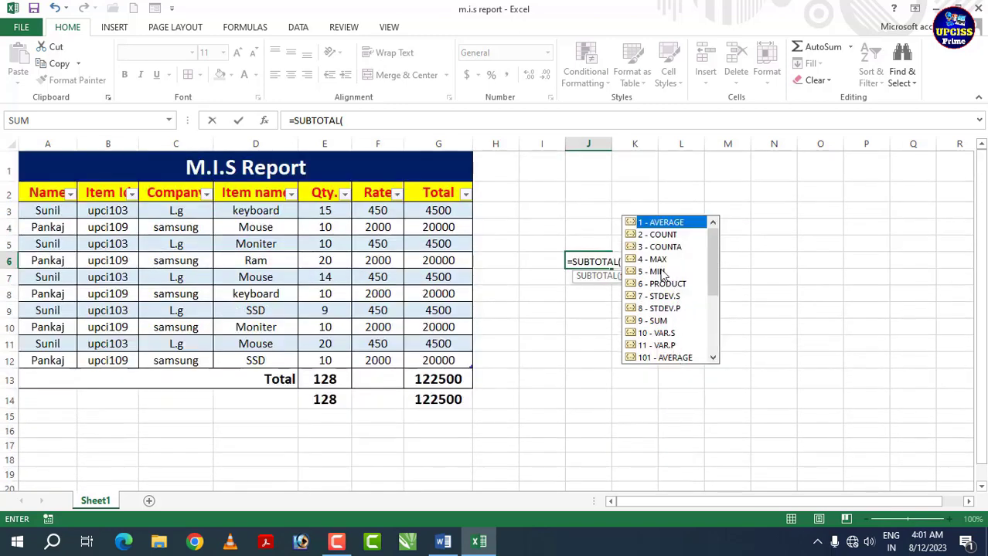
{"action": "left_click", "coordinate": [660, 262]}
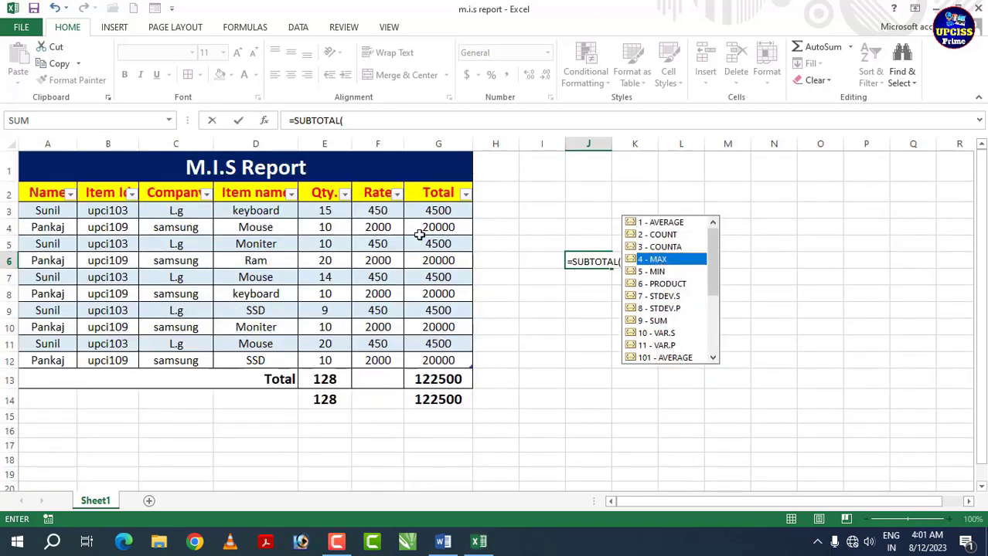
{"action": "double_click", "coordinate": [666, 259]}
{"action": "type", "text": ","}
{"action": "left_click_drag", "start_coordinate": [447, 210], "coordinate": [442, 360]}
{"action": "key", "text": "Return"}
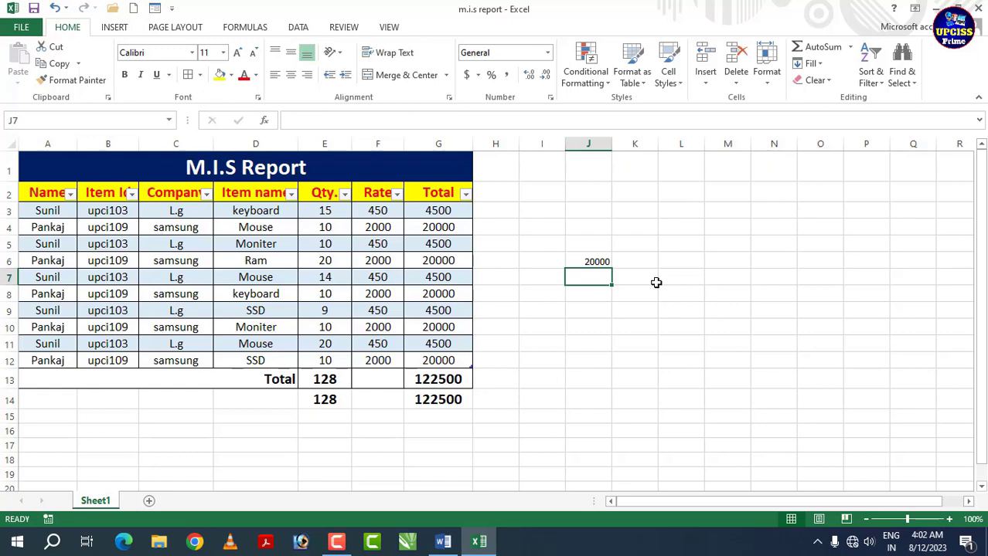
{"action": "mouse_move", "coordinate": [445, 543]}
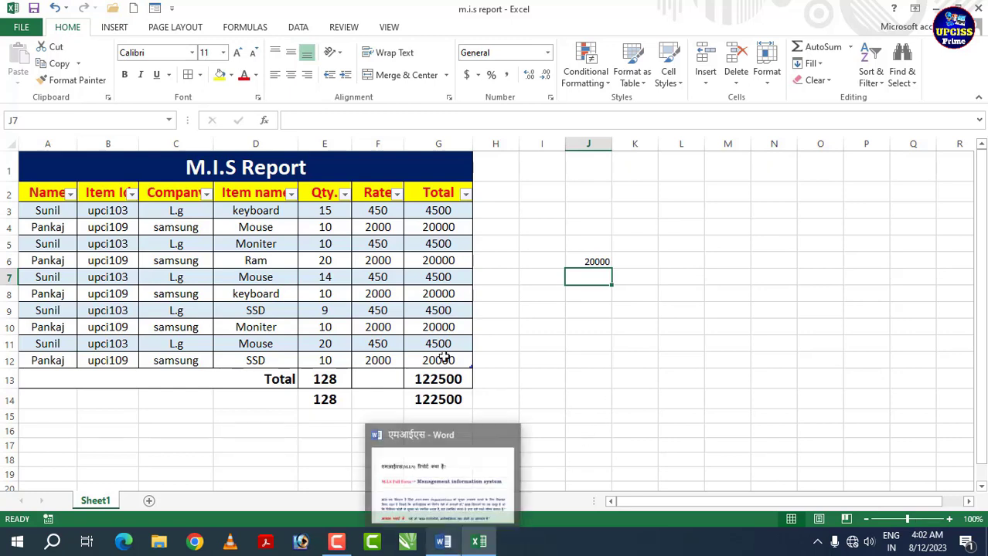